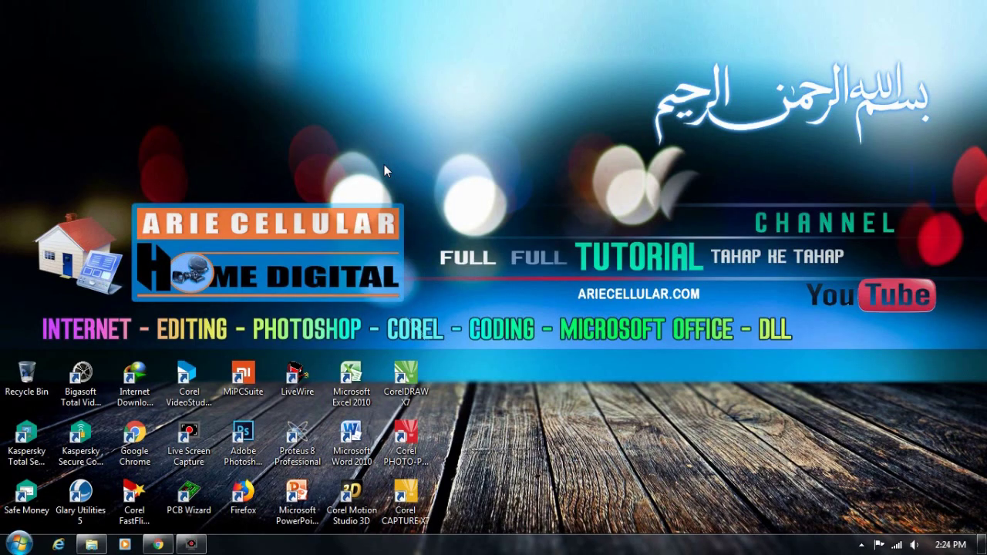
Move the Word 2010 shortcut to the top-left of the desktop and launch Word.
{"action": "left_click_drag", "start_coordinate": [351, 436], "coordinate": [284, 149]}
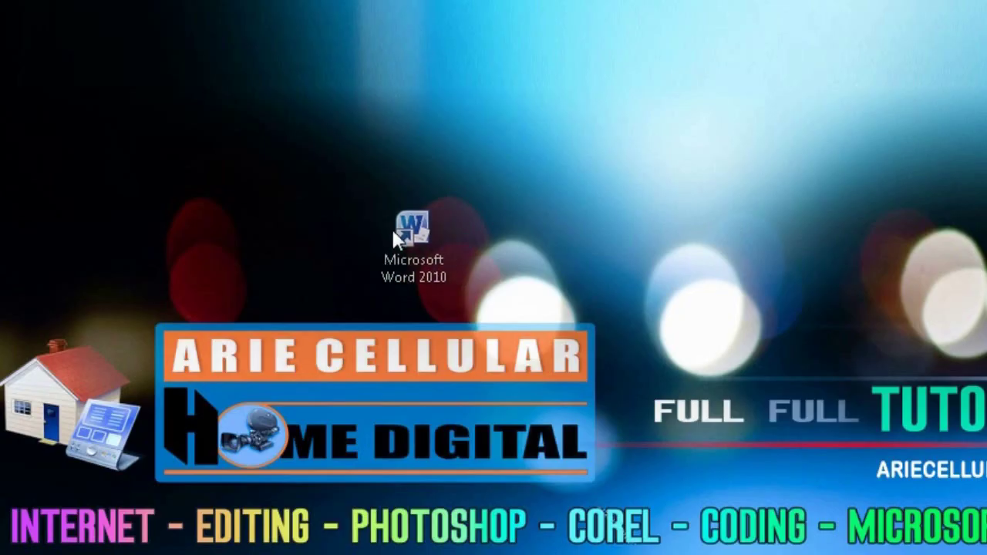
{"action": "left_click_drag", "start_coordinate": [394, 231], "coordinate": [393, 230]}
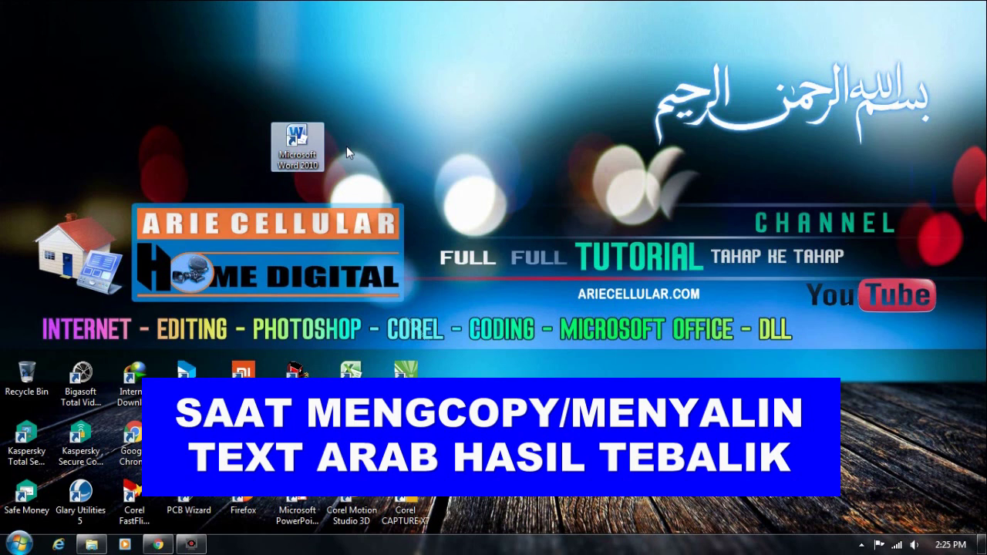
{"action": "double_click", "coordinate": [298, 148]}
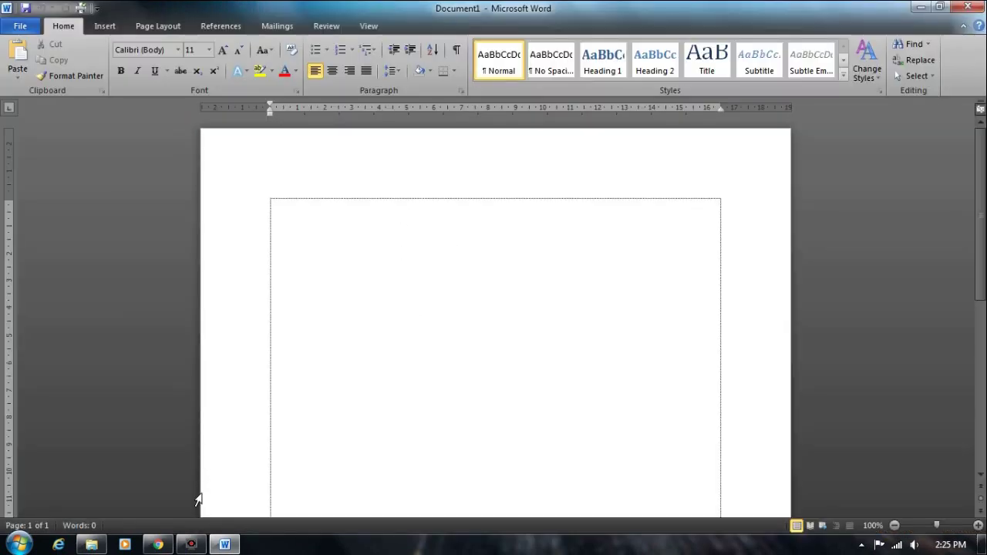
Bring the Chrome window with the Al-Fatihah page back to the front.
{"action": "left_click", "coordinate": [158, 545]}
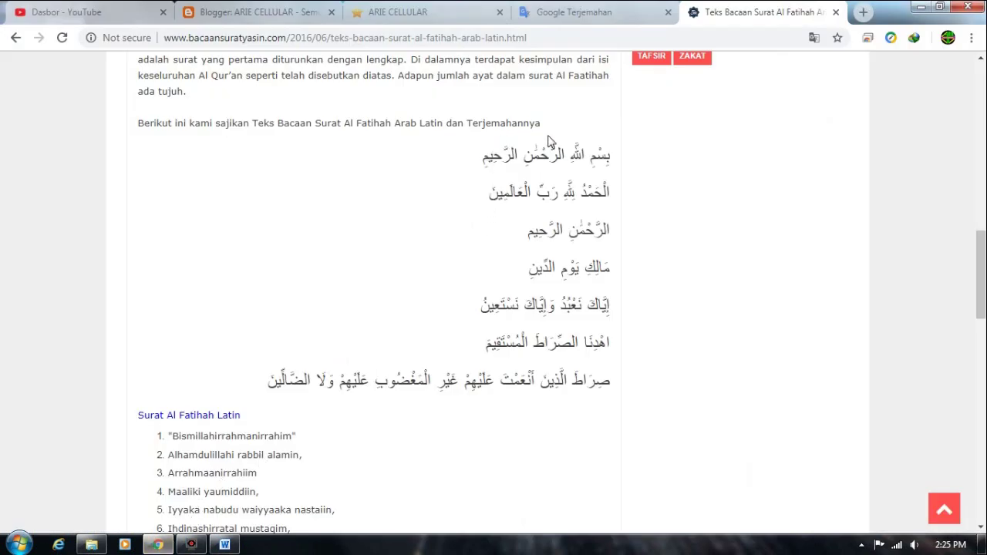
Copy all seven Arabic verses of Al-Fatihah and return to the blank Word document.
{"action": "left_click_drag", "start_coordinate": [575, 151], "coordinate": [573, 397]}
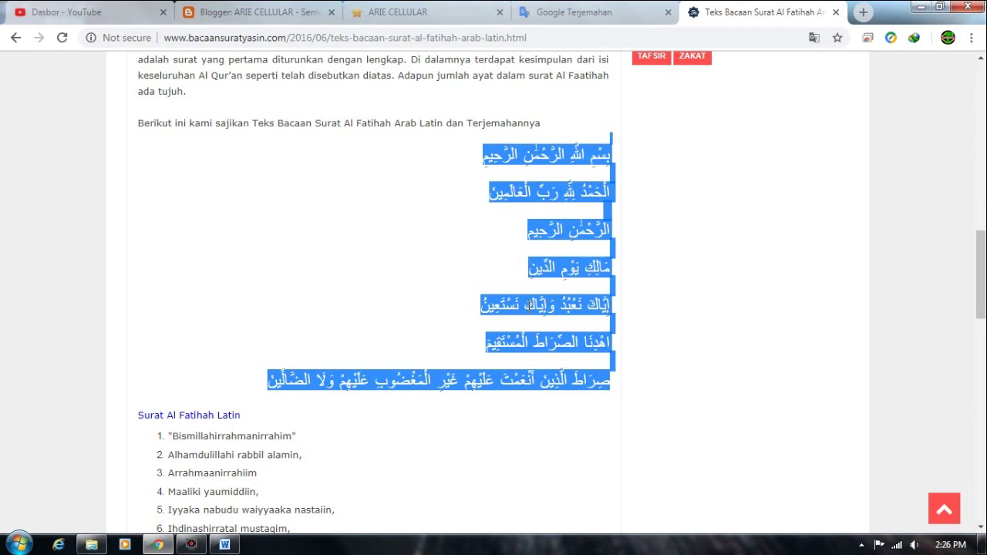
{"action": "right_click", "coordinate": [514, 297]}
{"action": "left_click", "coordinate": [550, 316]}
{"action": "left_click", "coordinate": [225, 545]}
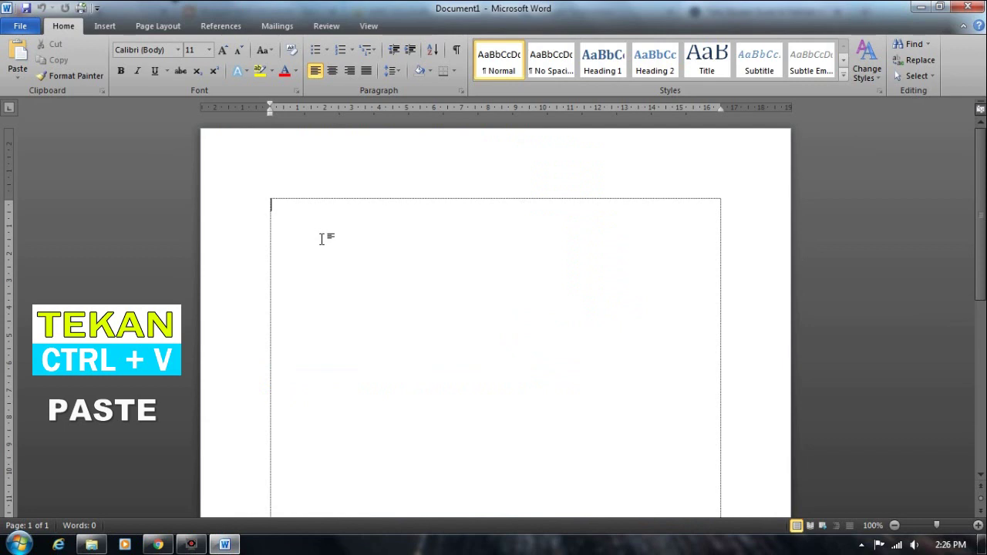
Paste the verses into Word, showing بسم and الحمد in reversed word order, then paste again.
{"action": "key", "text": "ctrl+v"}
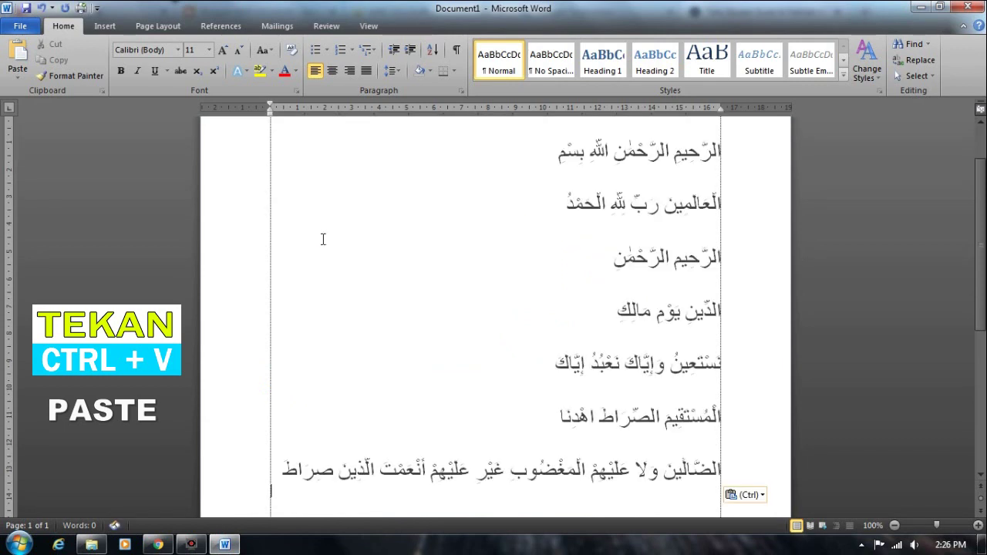
{"action": "scroll", "coordinate": [754, 260], "scroll_direction": "up", "scroll_amount": 3}
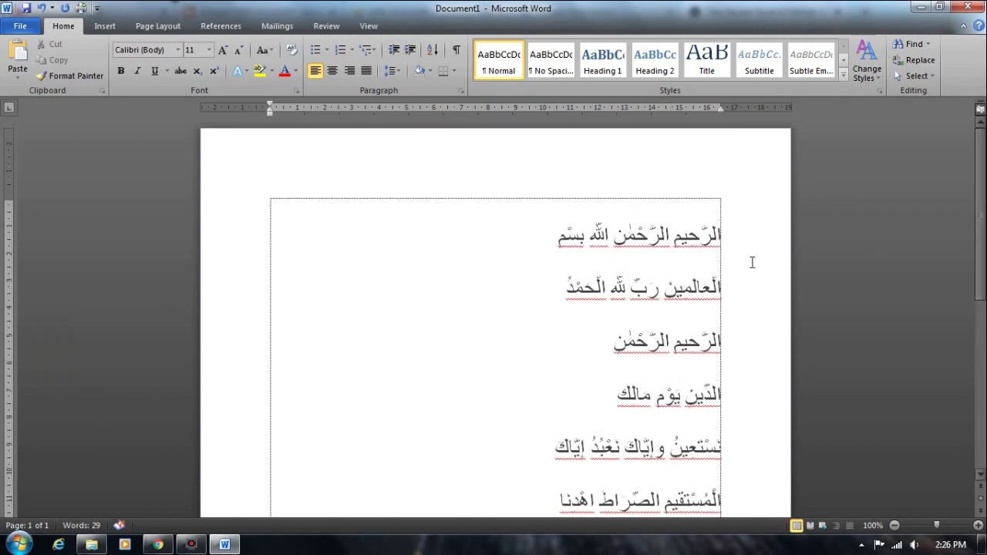
{"action": "left_click_drag", "start_coordinate": [591, 235], "coordinate": [535, 225]}
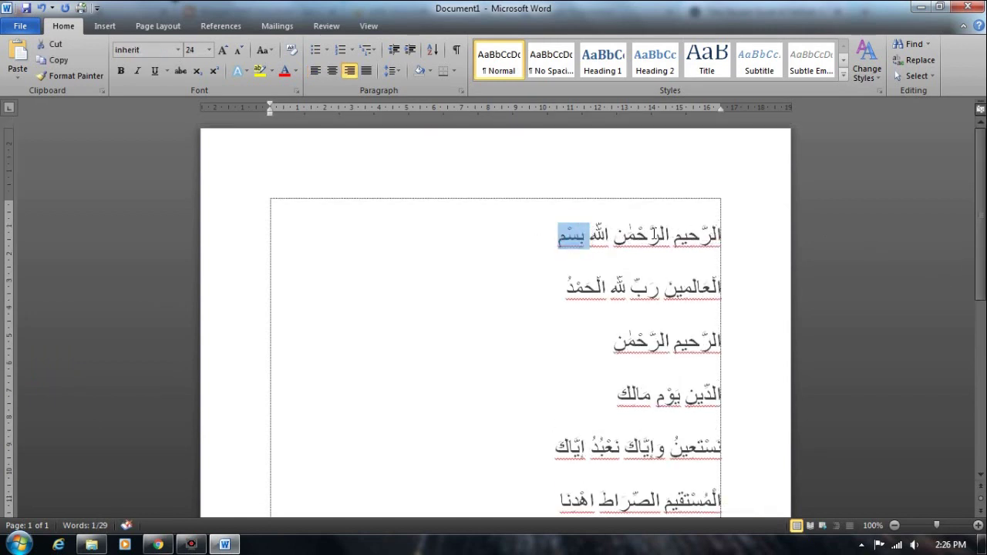
{"action": "left_click", "coordinate": [667, 289]}
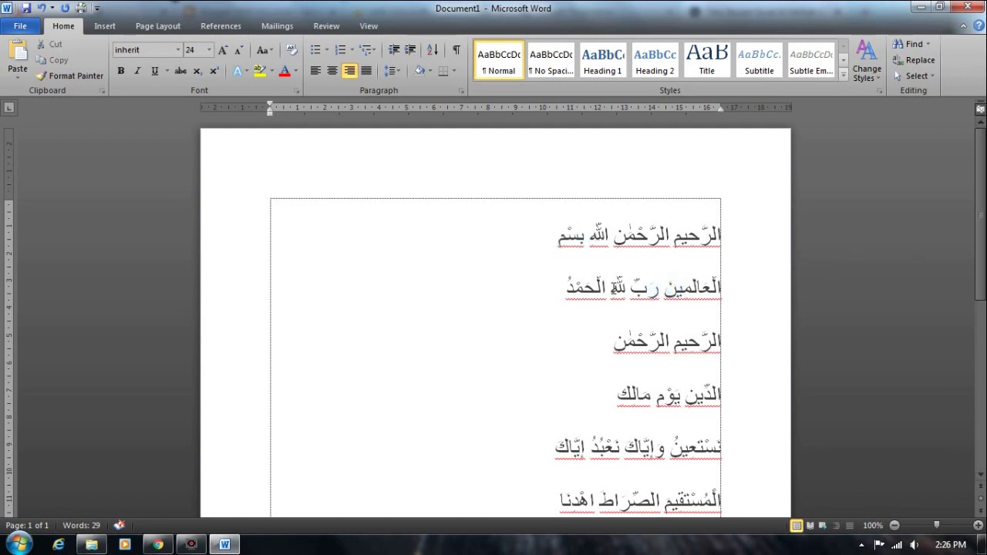
{"action": "left_click_drag", "start_coordinate": [608, 287], "coordinate": [533, 282]}
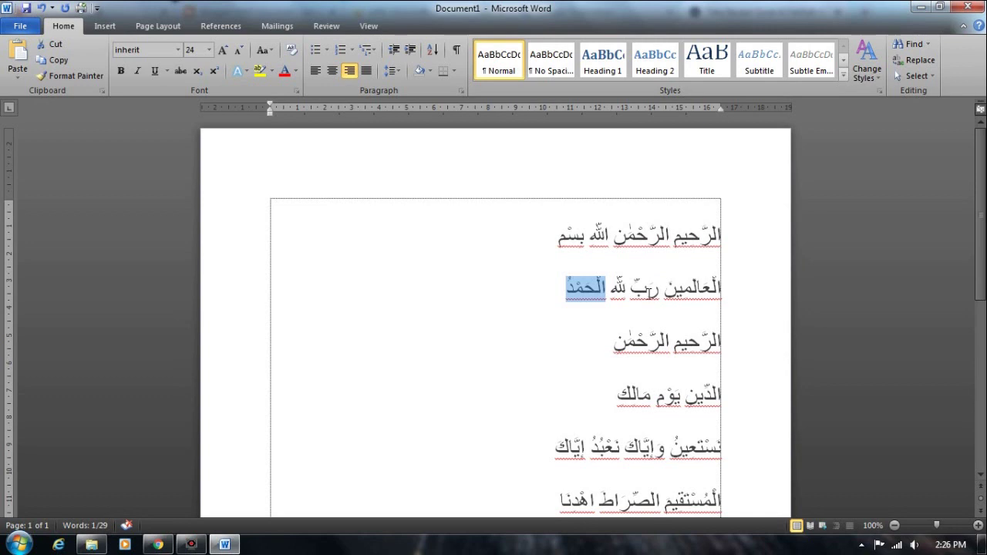
{"action": "left_click", "coordinate": [647, 290]}
{"action": "left_click_drag", "start_coordinate": [981, 241], "coordinate": [980, 276]}
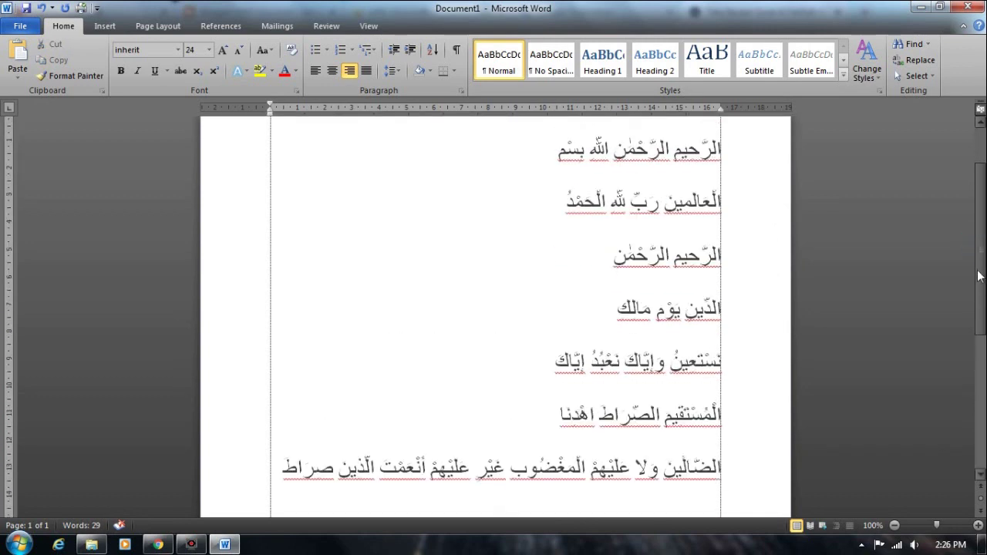
{"action": "key", "text": "ctrl+v"}
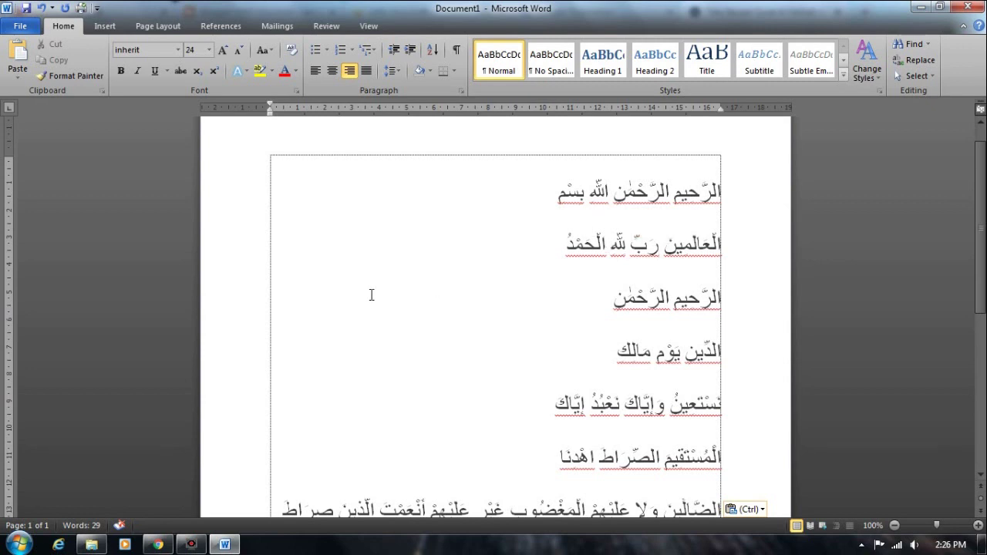
{"action": "left_click", "coordinate": [160, 545]}
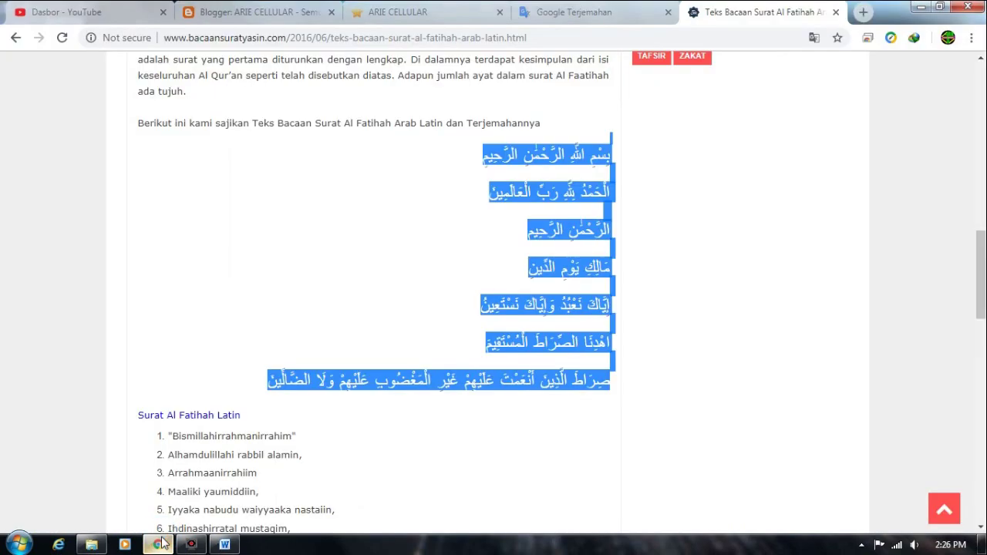
Open the ARIE CELLULAR post 'Cara agar microsoft word copy text arab tidak terbalik' at its download link.
{"action": "left_click", "coordinate": [224, 545]}
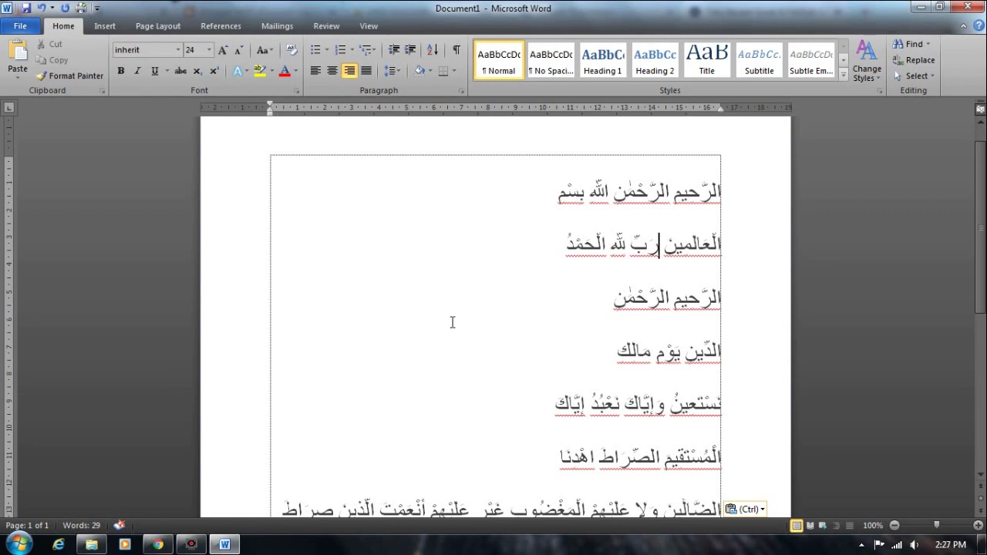
{"action": "left_click", "coordinate": [157, 545]}
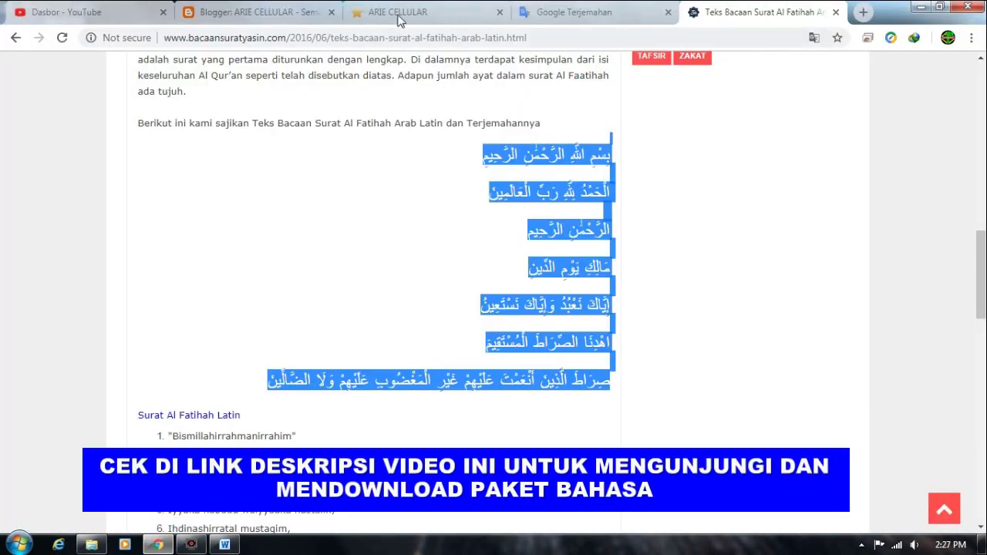
{"action": "left_click", "coordinate": [398, 12]}
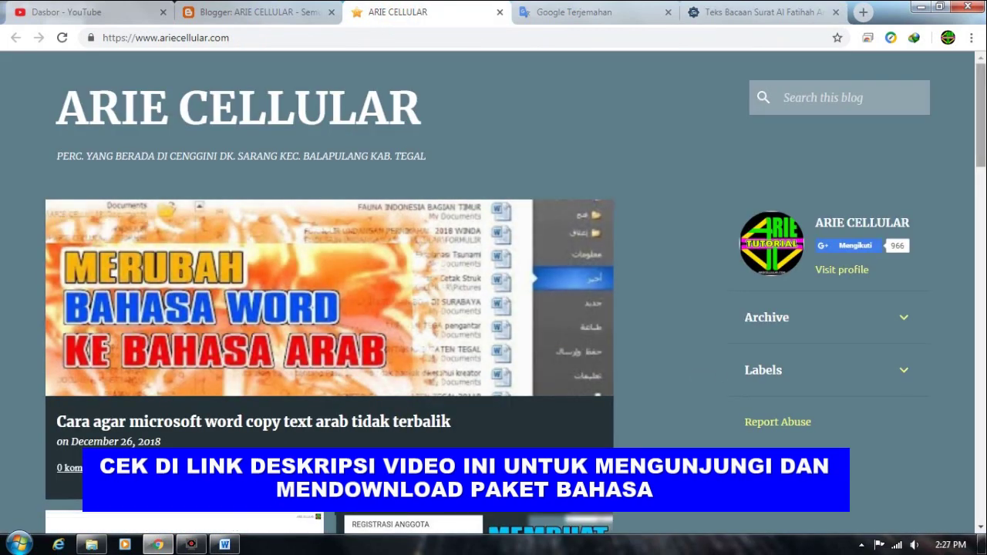
{"action": "scroll", "coordinate": [918, 283], "scroll_direction": "down", "scroll_amount": 1}
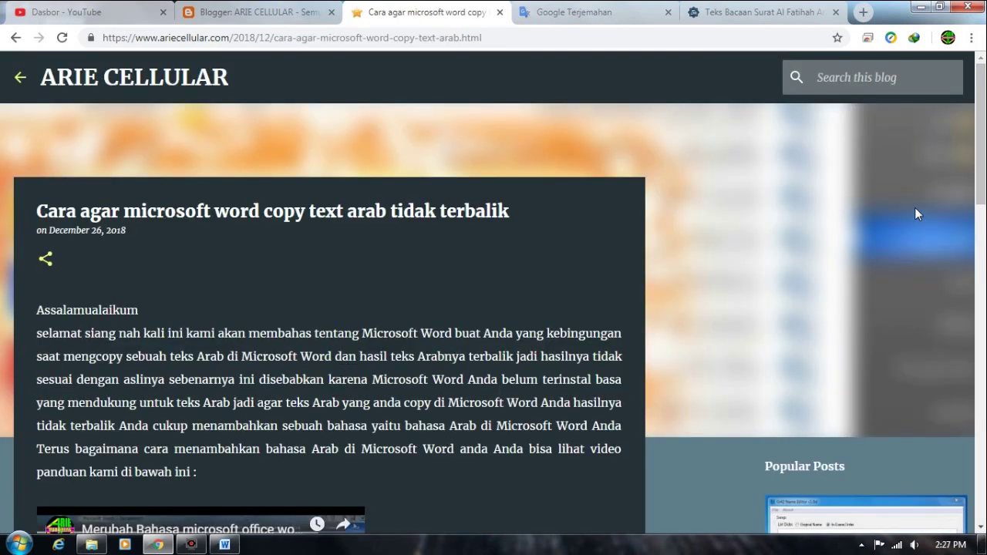
{"action": "left_click_drag", "start_coordinate": [981, 141], "coordinate": [982, 279]}
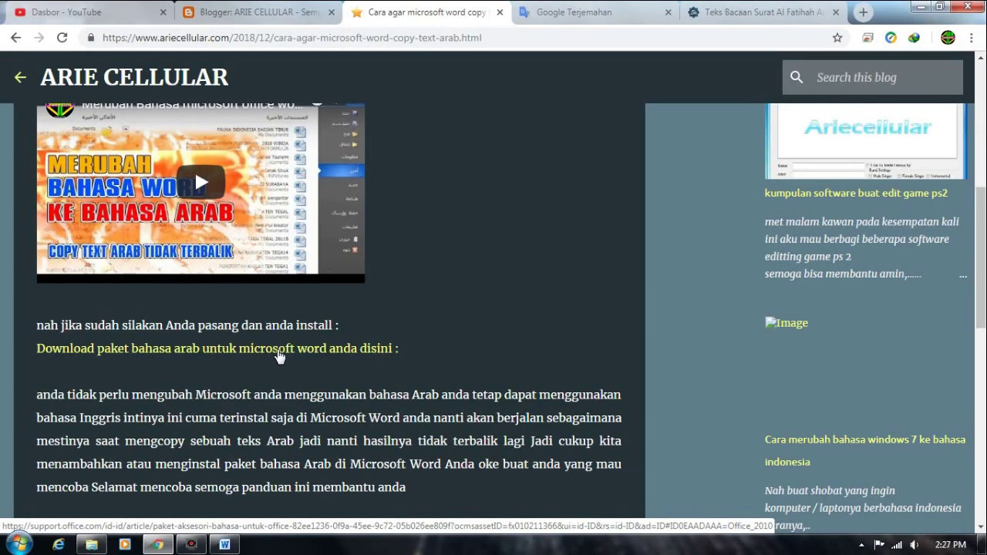
Open Microsoft's Office language accessory pack page and scroll down to Langkah 1.
{"action": "left_click", "coordinate": [276, 357]}
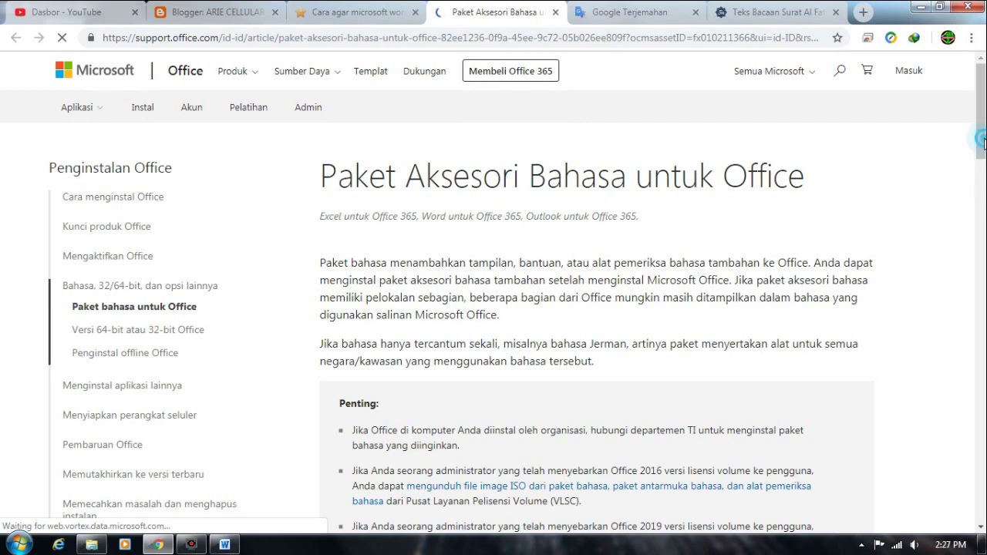
{"action": "scroll", "coordinate": [982, 147], "scroll_direction": "down", "scroll_amount": 1}
{"action": "scroll", "coordinate": [982, 159], "scroll_direction": "down", "scroll_amount": 2}
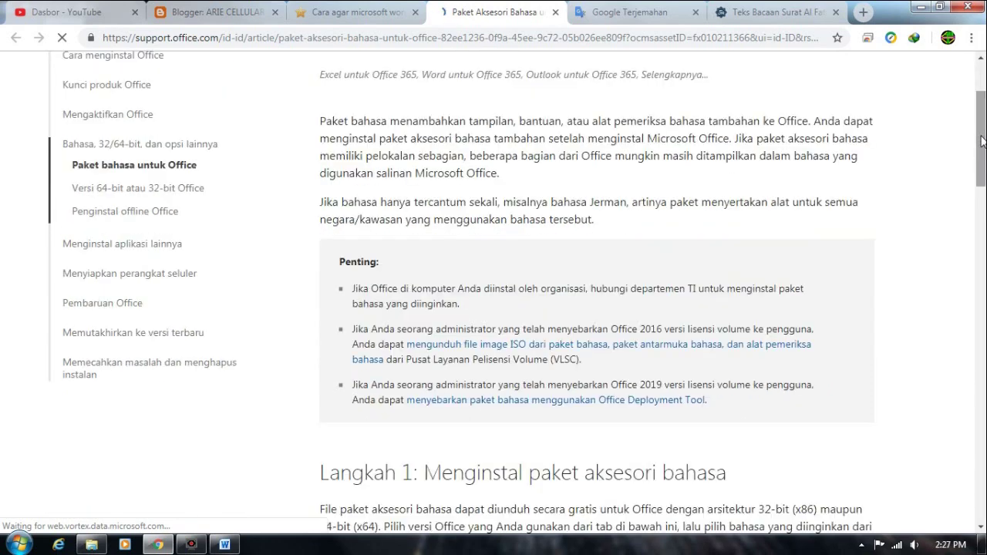
{"action": "scroll", "coordinate": [982, 157], "scroll_direction": "down", "scroll_amount": 1}
{"action": "scroll", "coordinate": [982, 168], "scroll_direction": "down", "scroll_amount": 1}
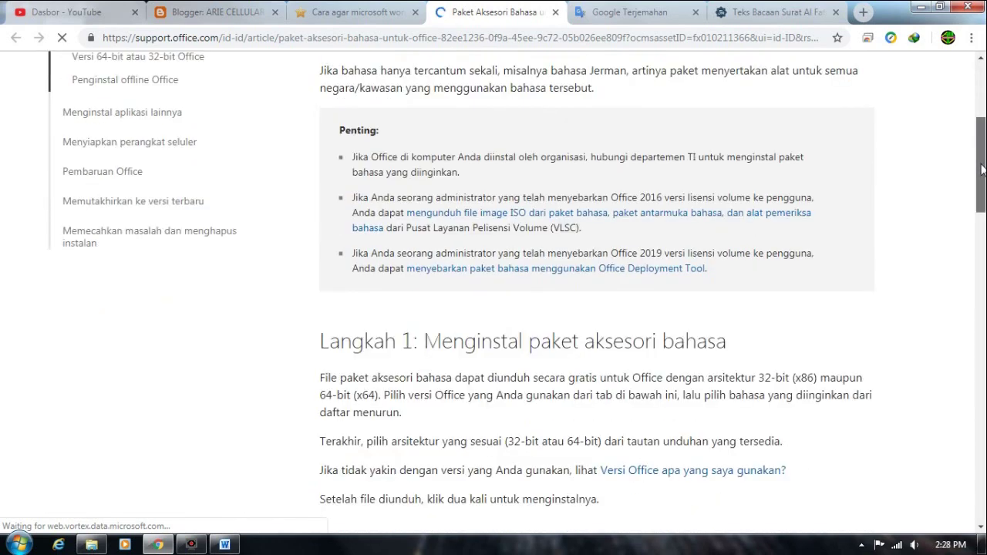
{"action": "scroll", "coordinate": [982, 183], "scroll_direction": "down", "scroll_amount": 1}
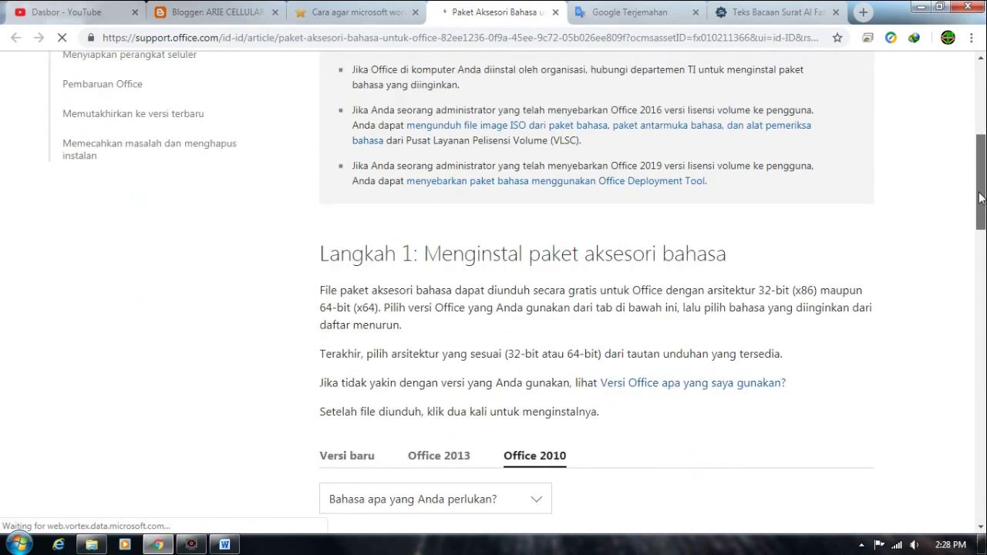
{"action": "scroll", "coordinate": [974, 233], "scroll_direction": "down", "scroll_amount": 3}
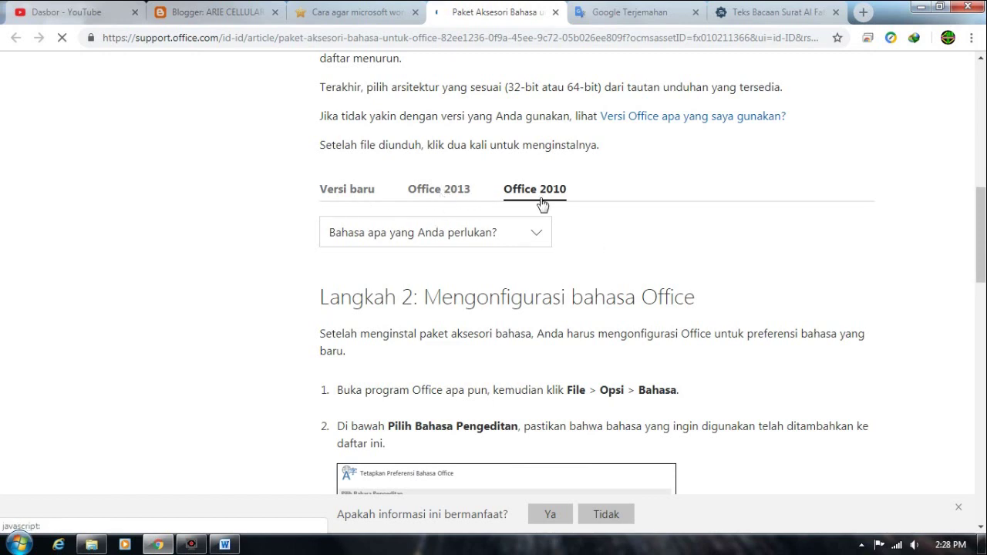
Show the Office 2010 language packs with Arab selected as the language.
{"action": "left_click", "coordinate": [438, 193]}
{"action": "left_click", "coordinate": [349, 193]}
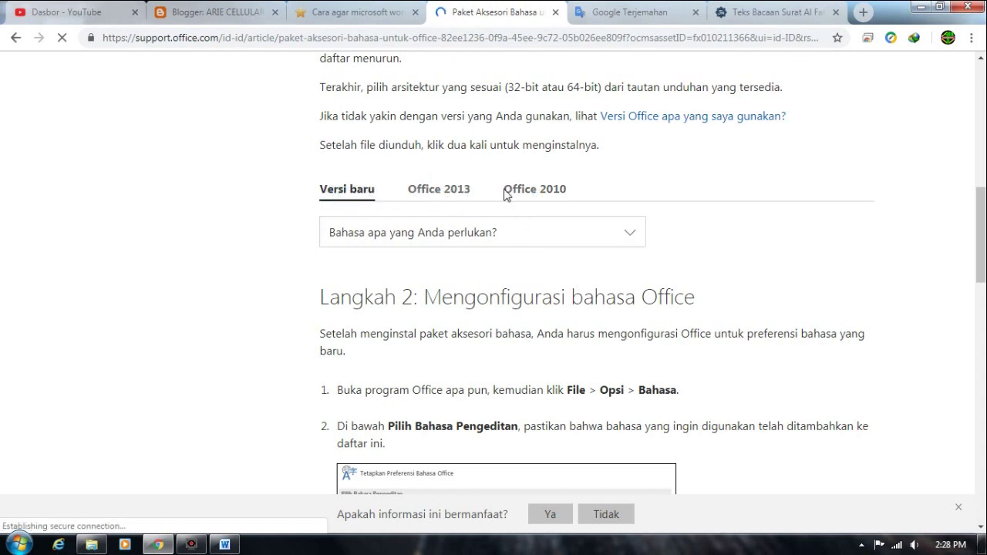
{"action": "left_click", "coordinate": [546, 193]}
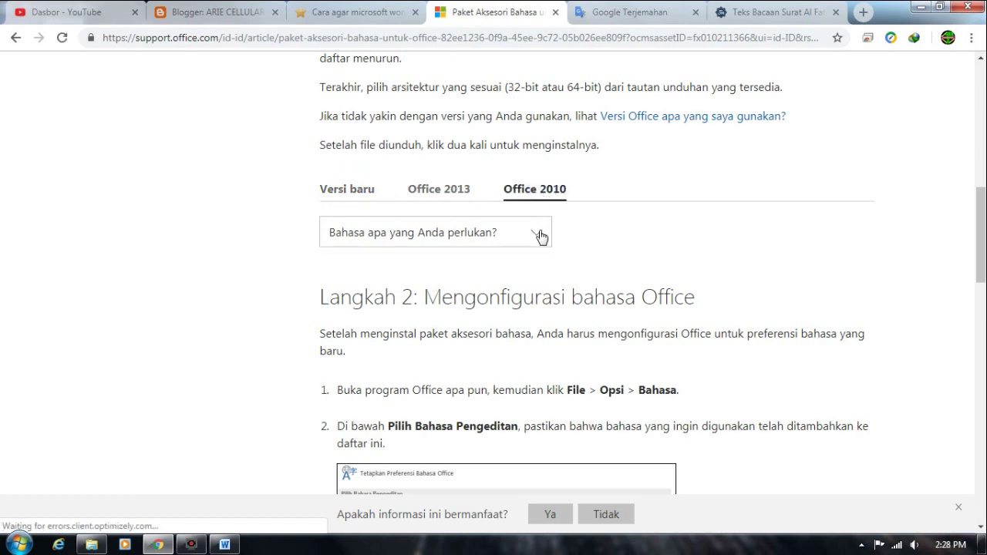
{"action": "left_click", "coordinate": [540, 237]}
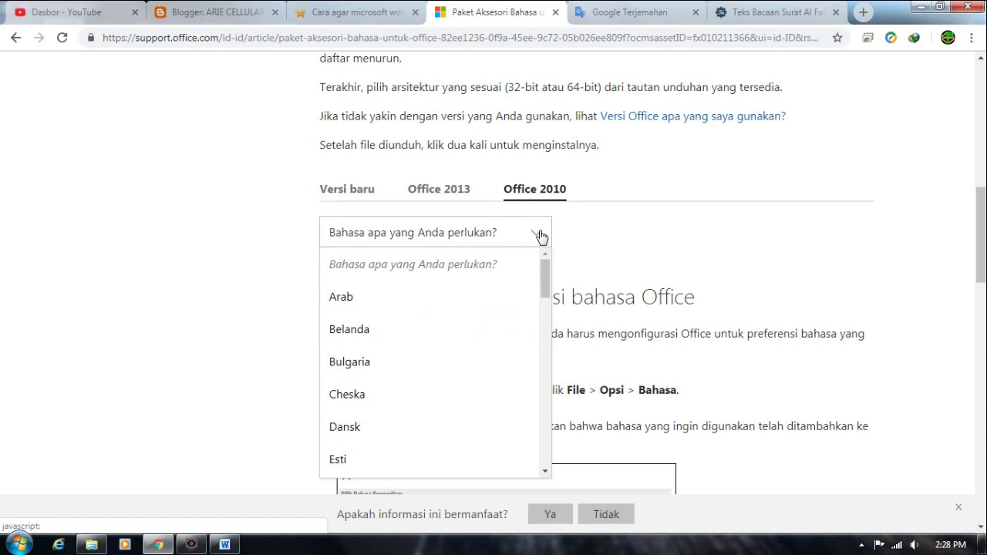
{"action": "mouse_move", "coordinate": [543, 269]}
{"action": "left_mouse_down"}
{"action": "mouse_move", "coordinate": [545, 475]}
{"action": "mouse_move", "coordinate": [561, 261]}
{"action": "left_mouse_up"}
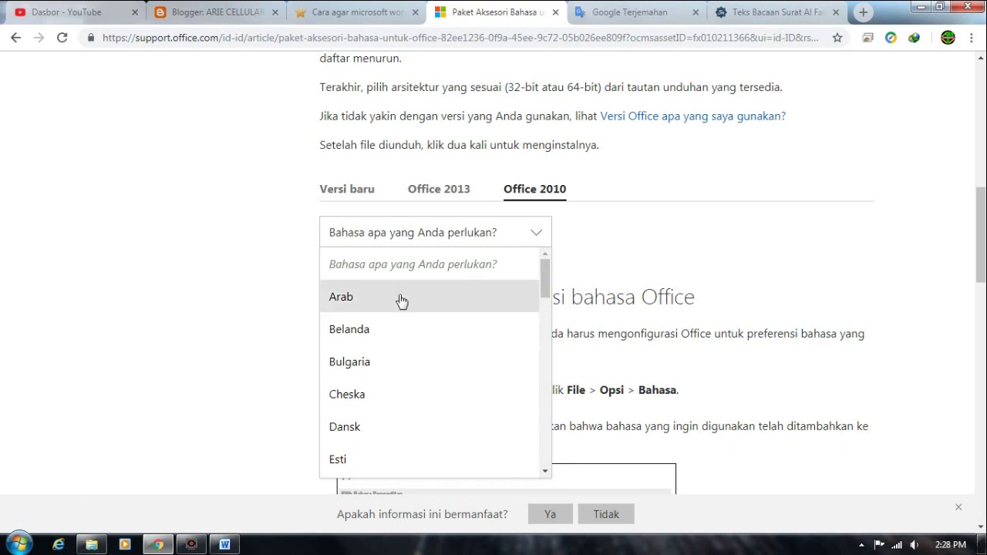
{"action": "left_click", "coordinate": [341, 302]}
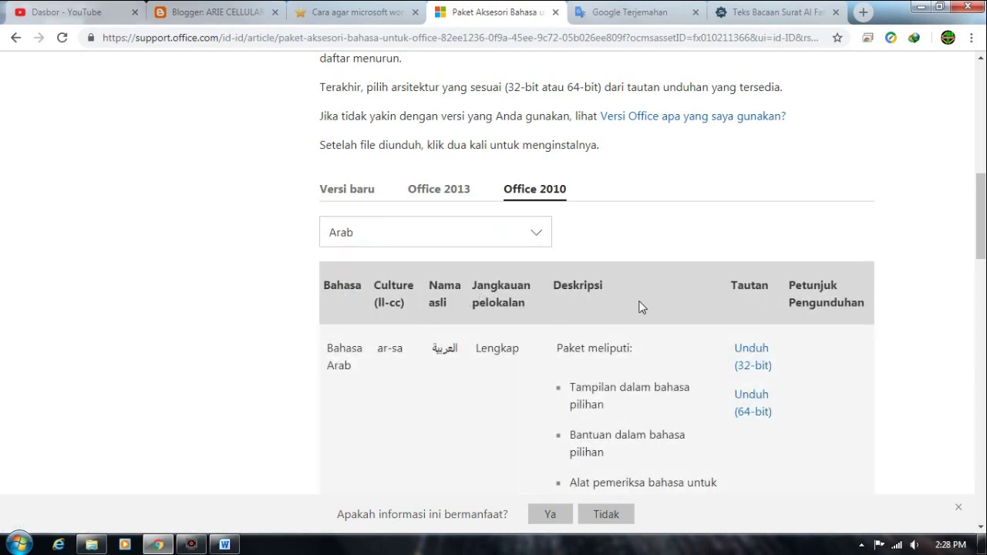
Scroll to the Arabic pack download table and bring up Windows Explorer.
{"action": "left_click_drag", "start_coordinate": [982, 224], "coordinate": [984, 247]}
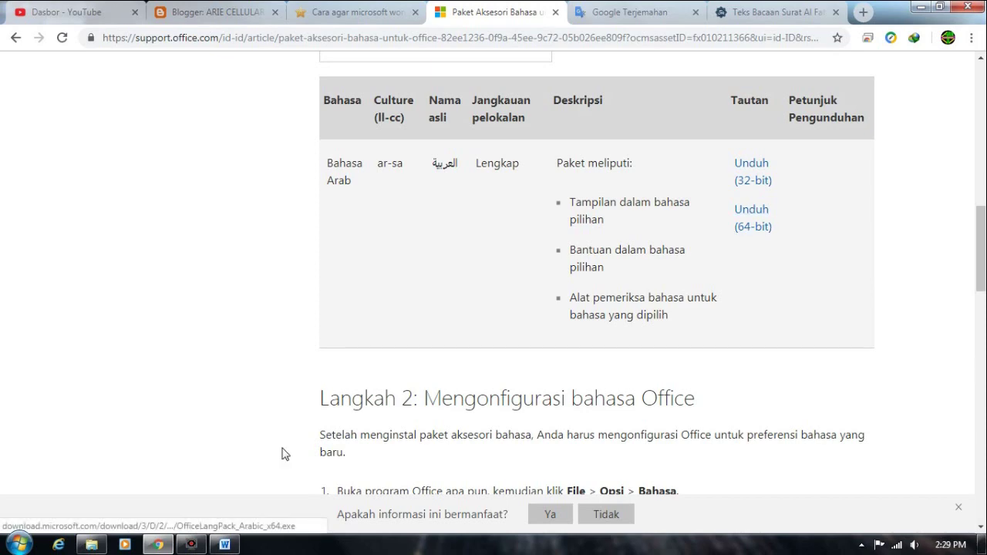
{"action": "left_click", "coordinate": [91, 545]}
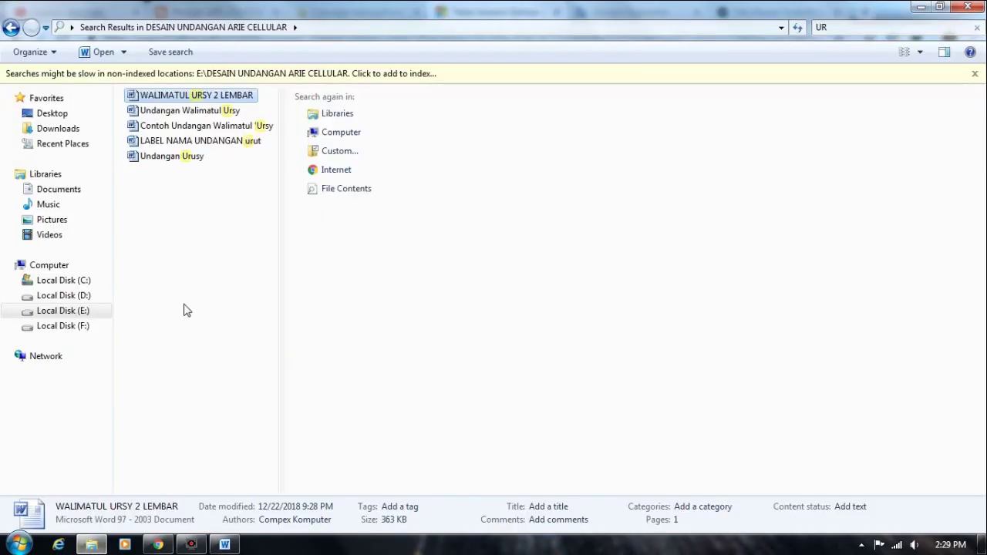
Check Computer's system properties to confirm a 32-bit Windows 7, then return to the pack page.
{"action": "left_click", "coordinate": [68, 266]}
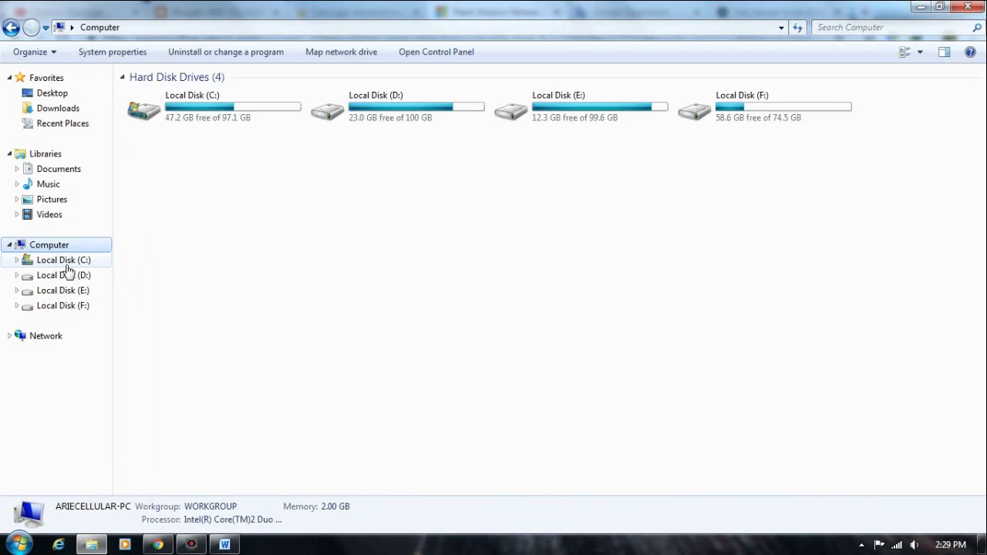
{"action": "left_click", "coordinate": [68, 245]}
{"action": "left_click", "coordinate": [45, 245]}
{"action": "right_click", "coordinate": [69, 246]}
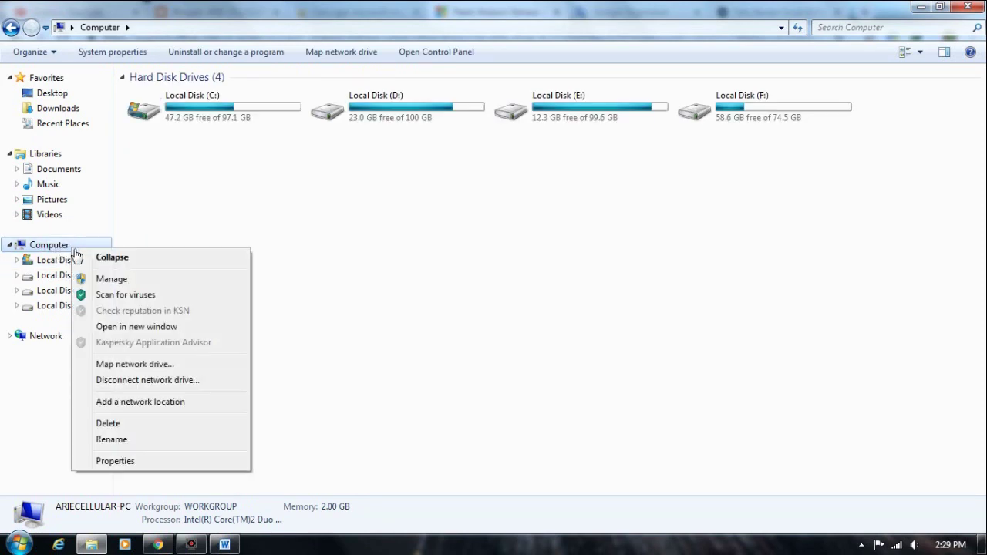
{"action": "left_click", "coordinate": [129, 461]}
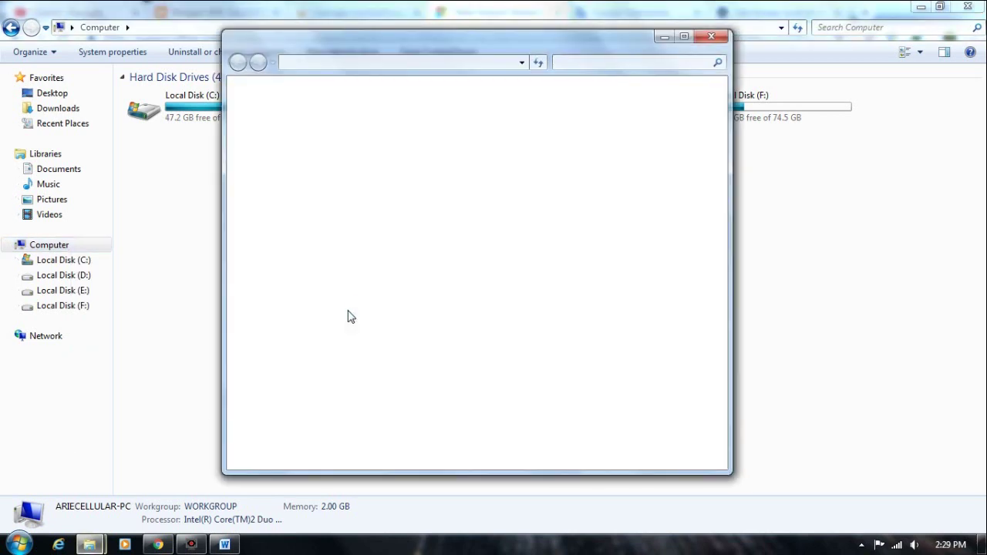
{"action": "left_click", "coordinate": [686, 38]}
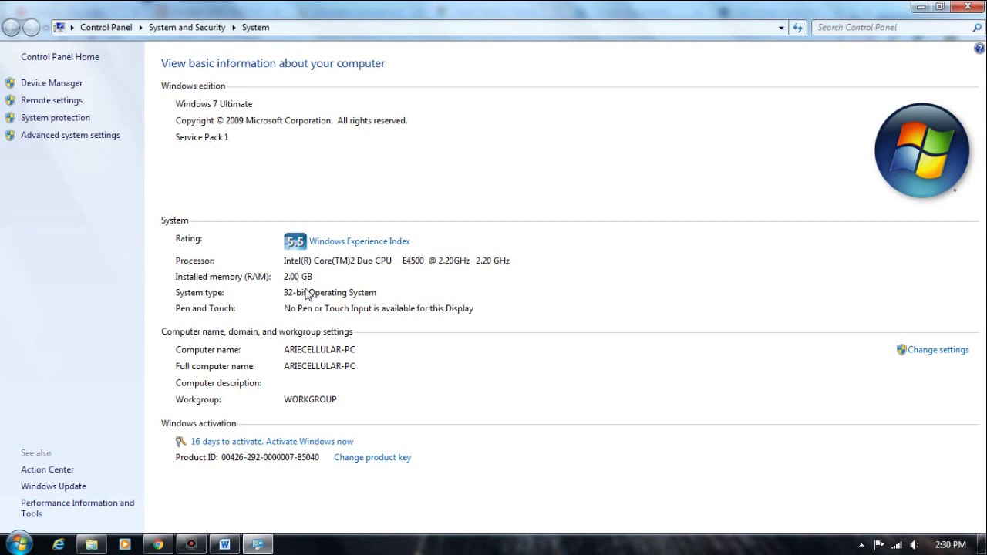
{"action": "left_click", "coordinate": [157, 544]}
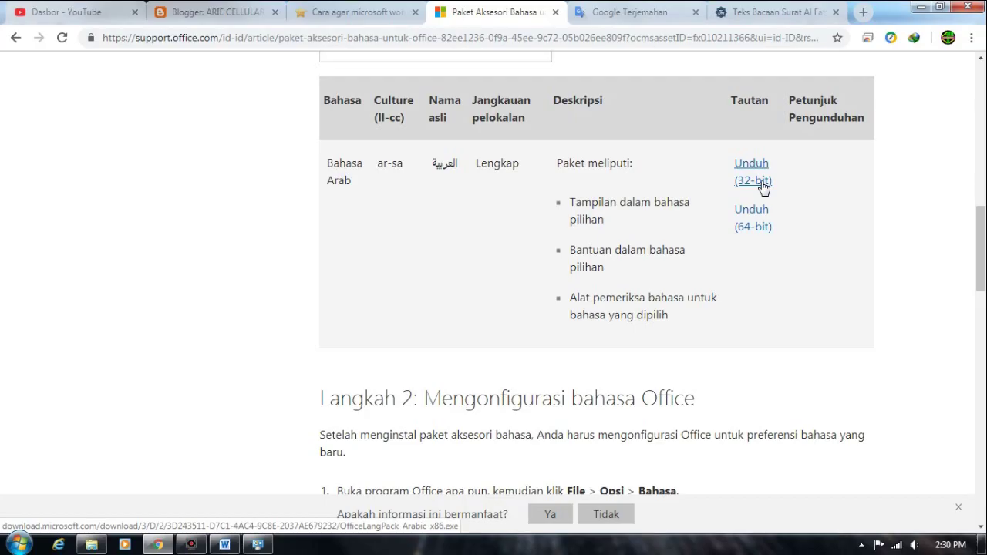
Download the 390 MB 32-bit OfficeLangPack_Arabic_x86.exe with IDM and open its folder.
{"action": "left_click", "coordinate": [761, 184]}
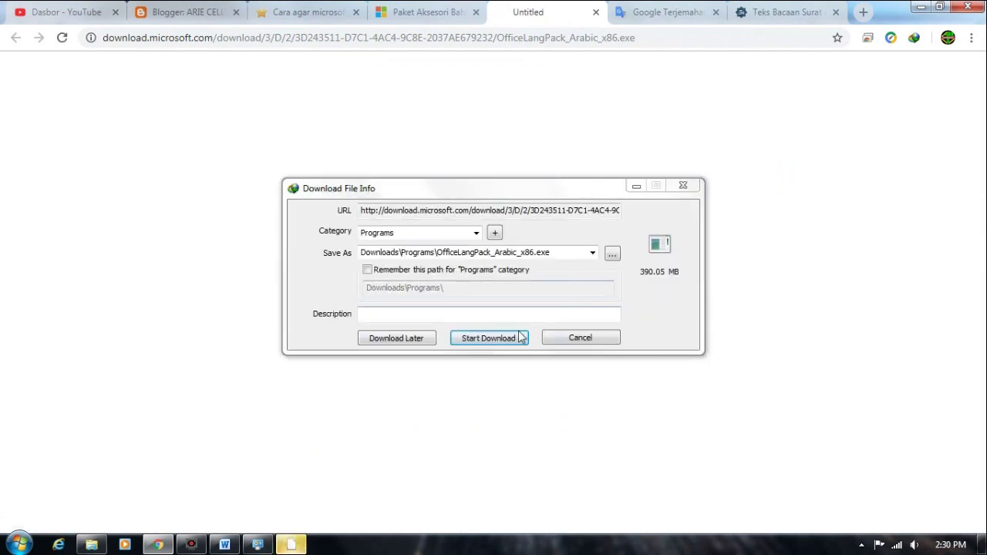
{"action": "left_click", "coordinate": [492, 344]}
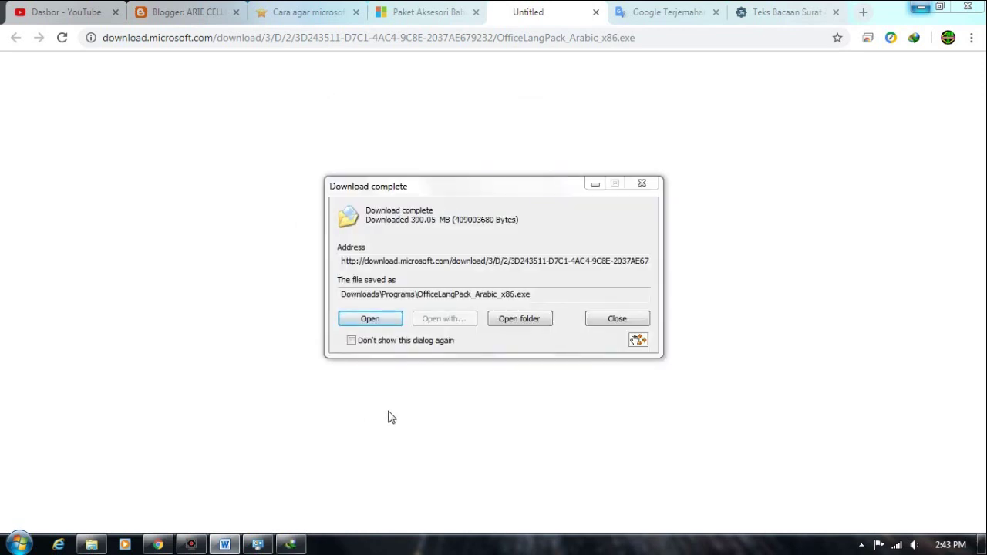
{"action": "left_click", "coordinate": [505, 323]}
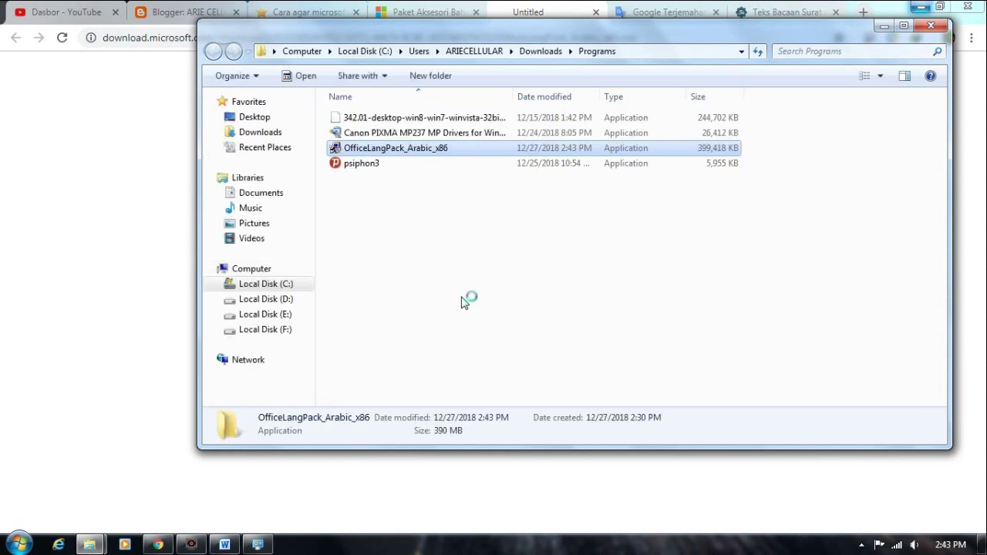
Close the Word document without saving and launch the OfficeLangPack_Arabic_x86 installer.
{"action": "left_click", "coordinate": [901, 28]}
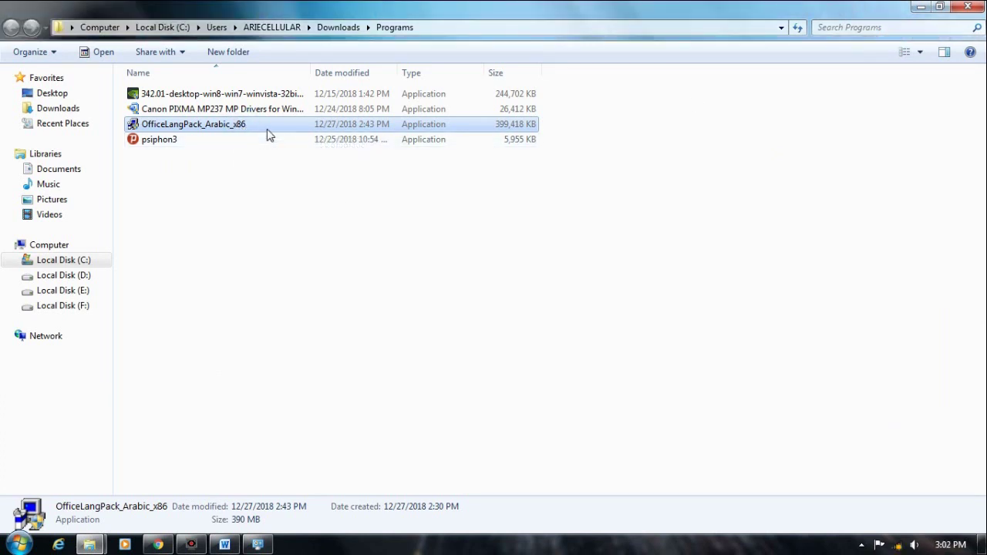
{"action": "left_click", "coordinate": [230, 544]}
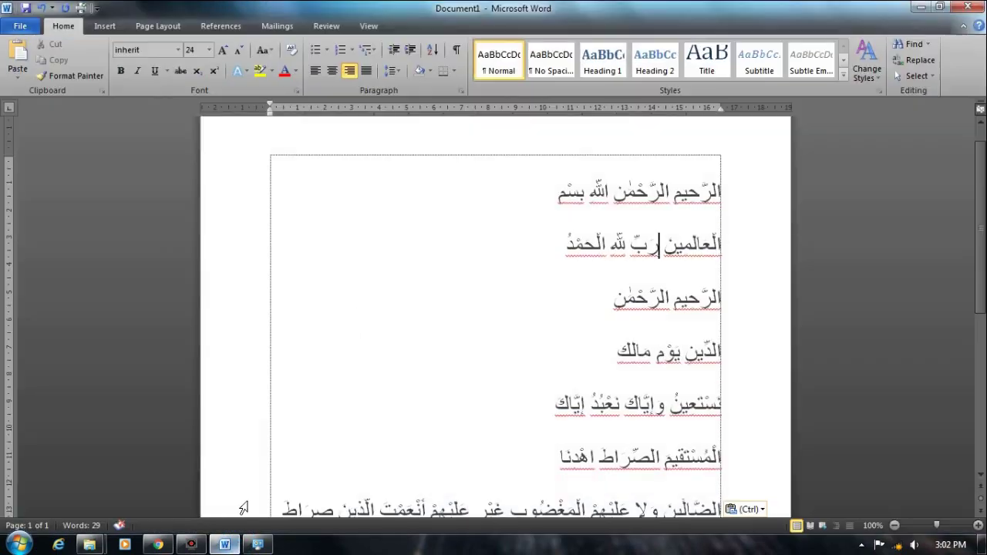
{"action": "left_click", "coordinate": [968, 6]}
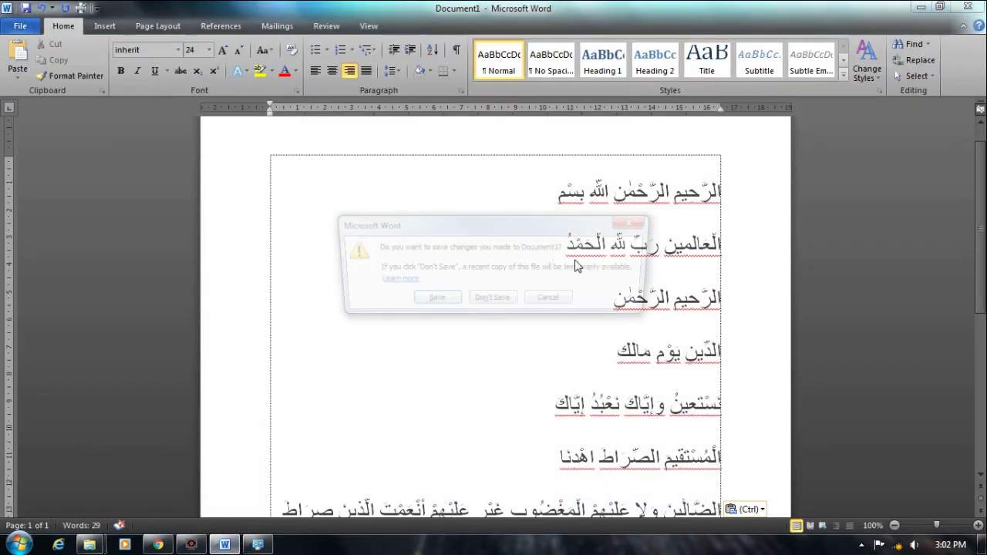
{"action": "left_click", "coordinate": [496, 301]}
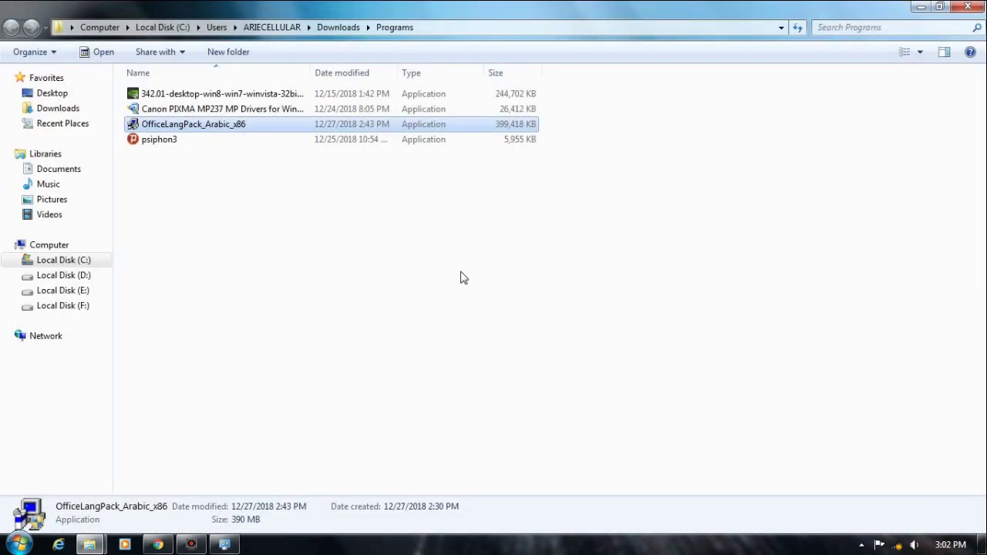
{"action": "left_click", "coordinate": [228, 126]}
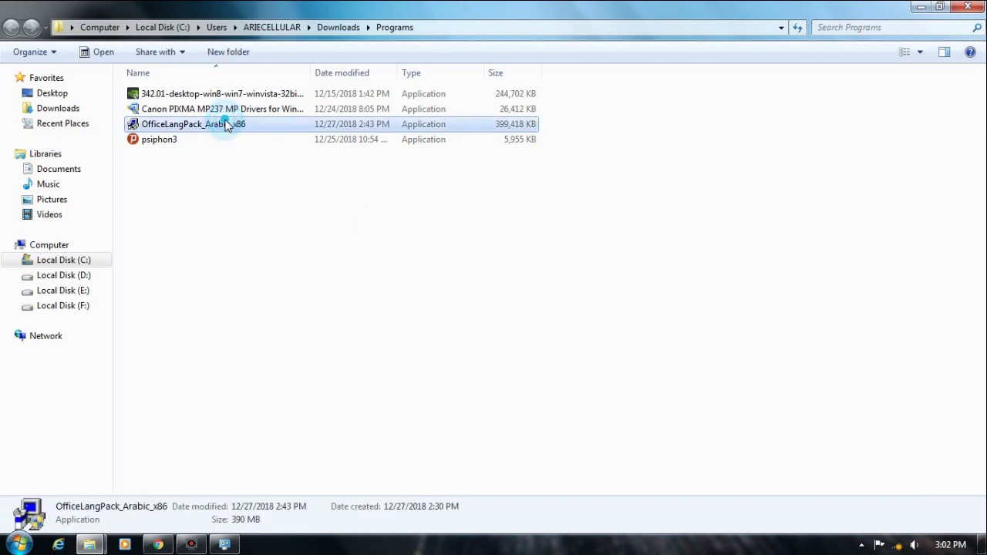
{"action": "double_click", "coordinate": [229, 126]}
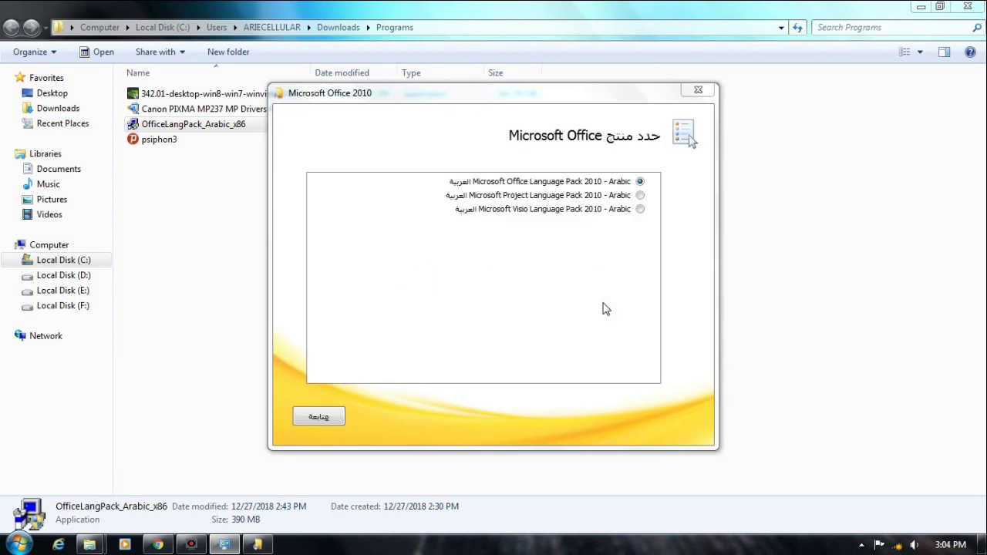
Install Office Language Pack 2010 - Arabic after accepting its license terms, then move the installer aside.
{"action": "left_click", "coordinate": [621, 185]}
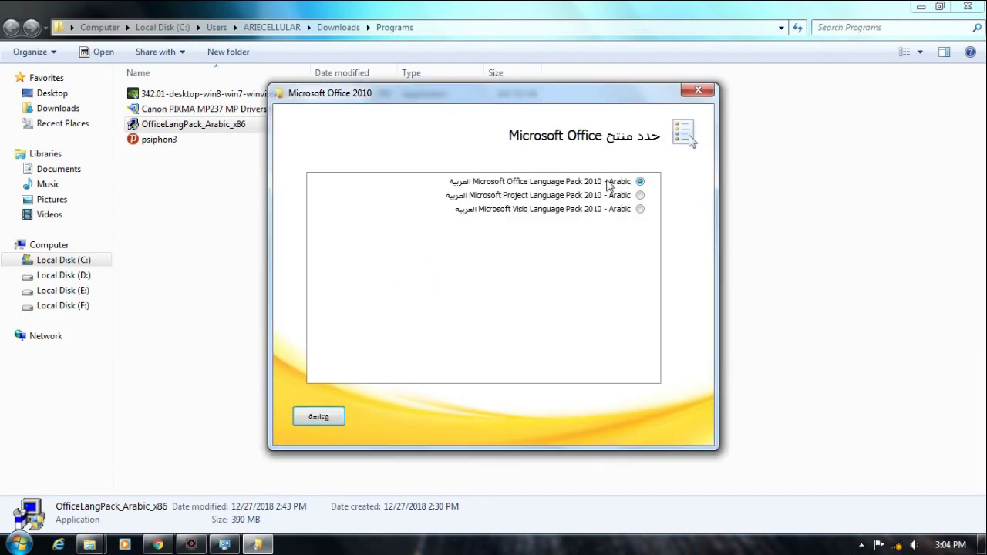
{"action": "left_click", "coordinate": [330, 416]}
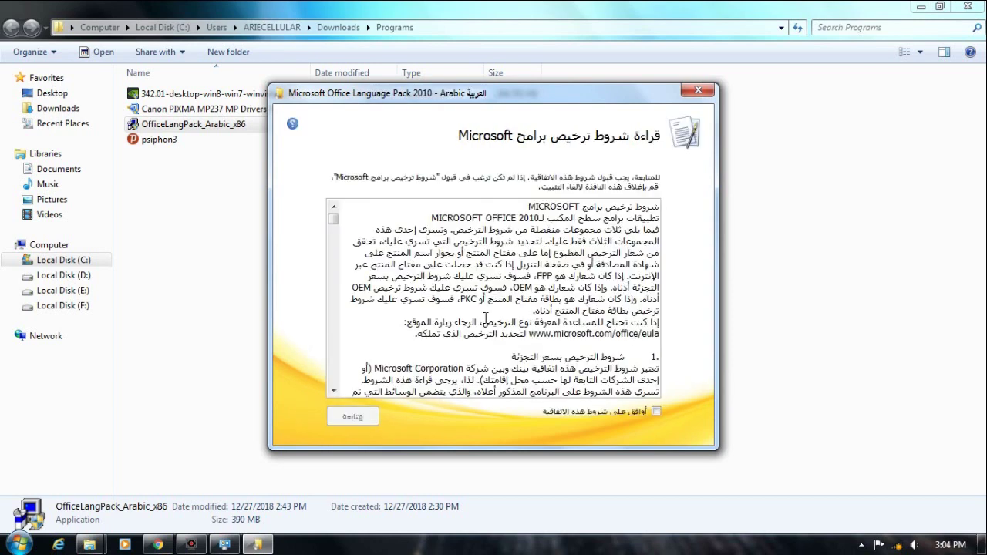
{"action": "left_click", "coordinate": [656, 412]}
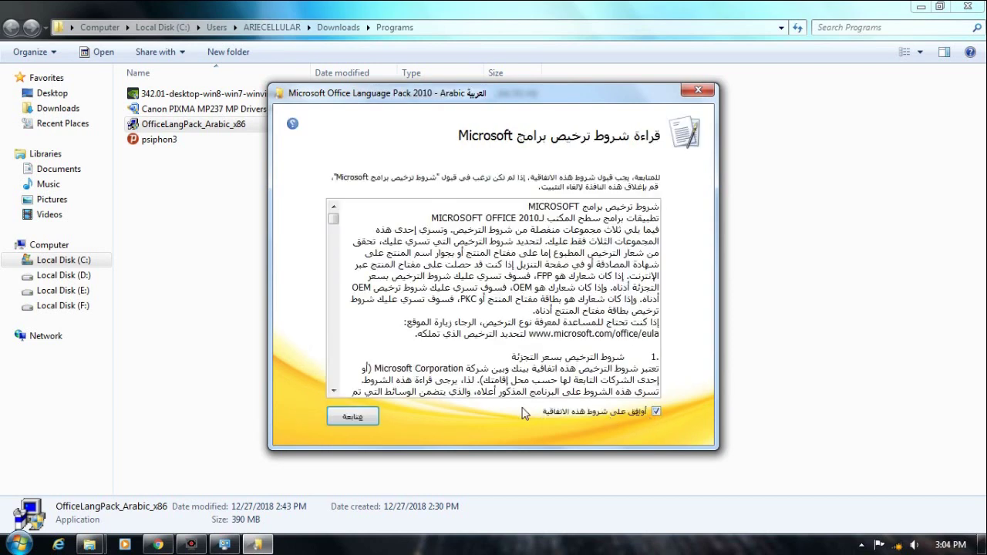
{"action": "left_click", "coordinate": [357, 421]}
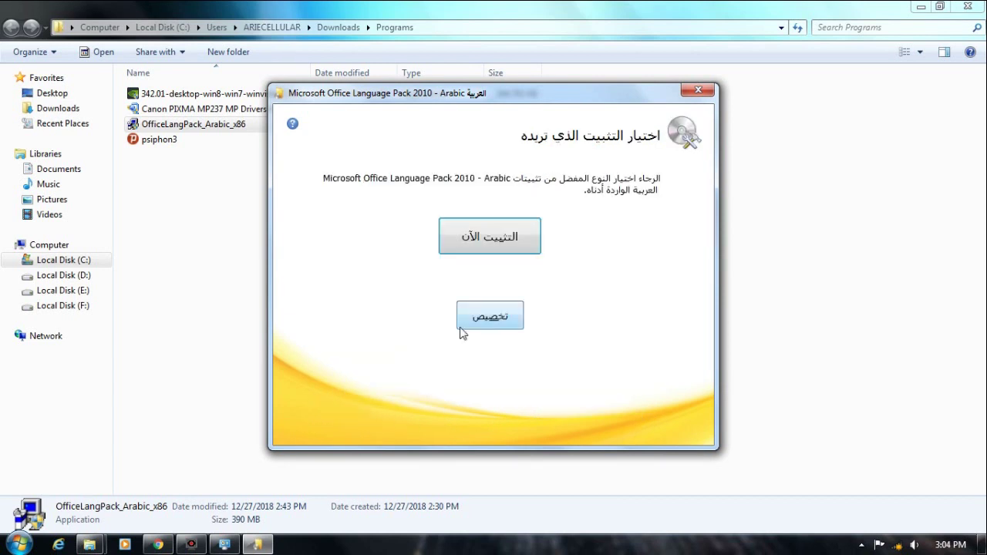
{"action": "left_click", "coordinate": [494, 245]}
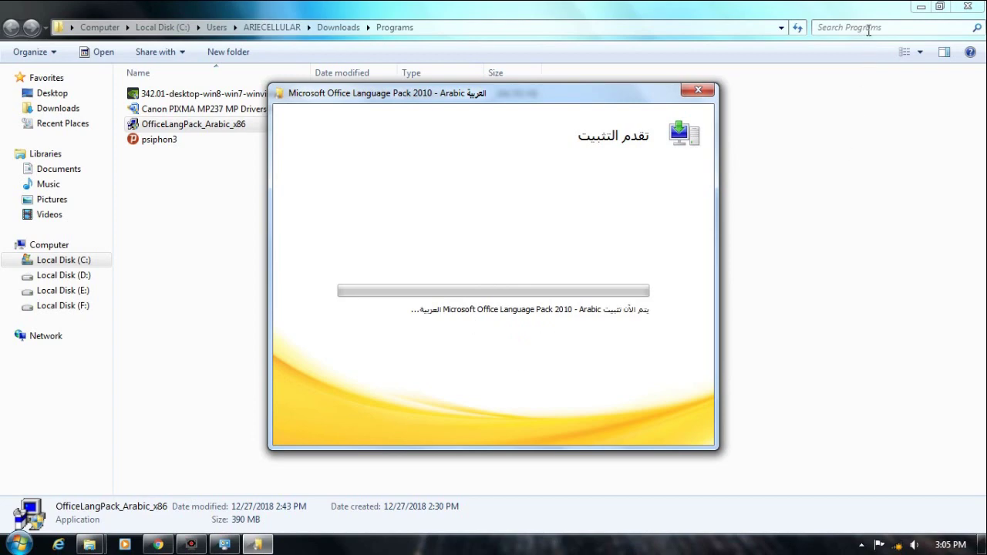
{"action": "left_click", "coordinate": [921, 6]}
{"action": "left_click_drag", "start_coordinate": [581, 101], "coordinate": [737, 141]}
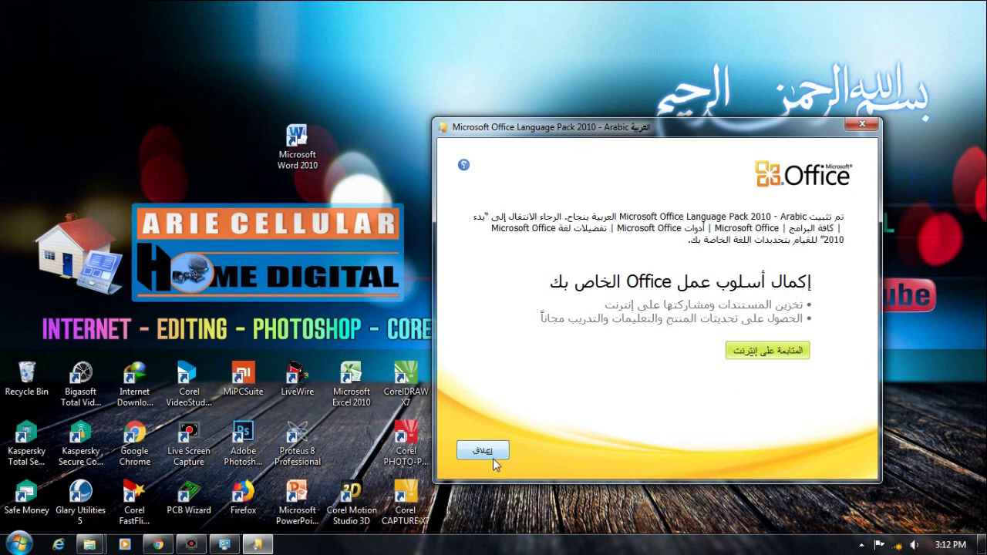
Close Language Pack Setup once the Arabic installation has finished.
{"action": "left_click", "coordinate": [486, 453]}
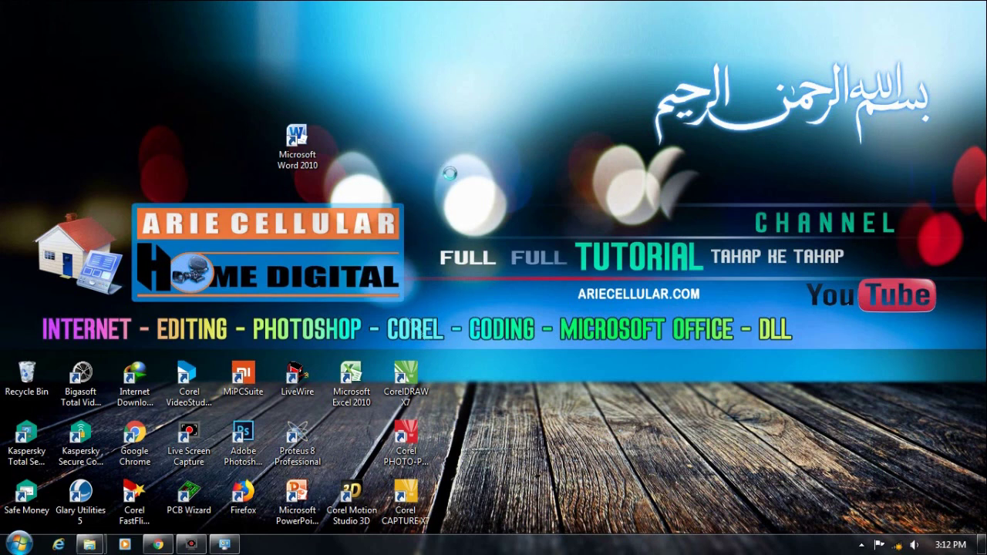
Refresh the desktop, relaunch Word 2010, and bring the Chrome Al-Fatihah page back to the front.
{"action": "right_click", "coordinate": [424, 139]}
{"action": "right_click", "coordinate": [448, 144]}
{"action": "left_click", "coordinate": [479, 185]}
{"action": "right_click", "coordinate": [449, 143]}
{"action": "left_click", "coordinate": [479, 185]}
{"action": "double_click", "coordinate": [309, 171]}
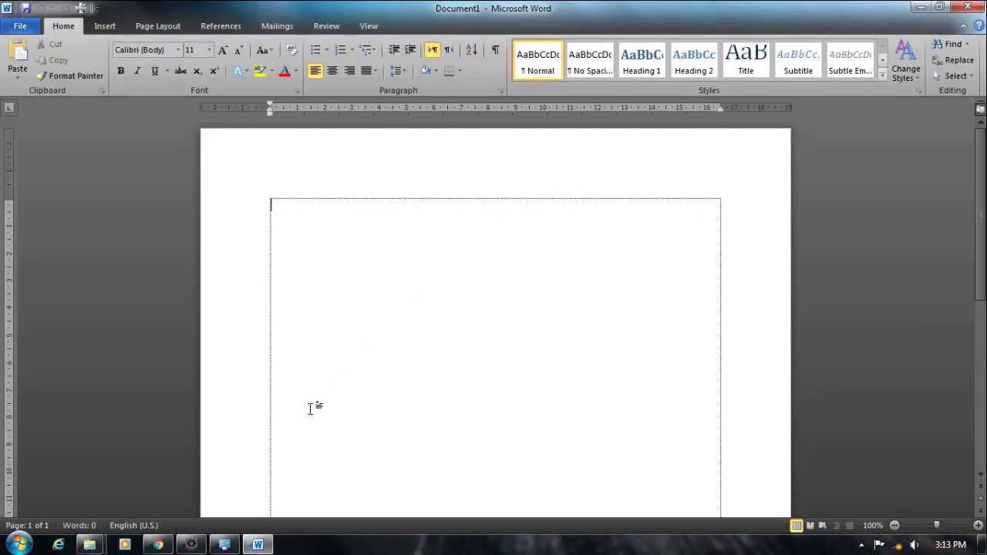
{"action": "mouse_move", "coordinate": [157, 544]}
{"action": "mouse_move", "coordinate": [156, 476]}
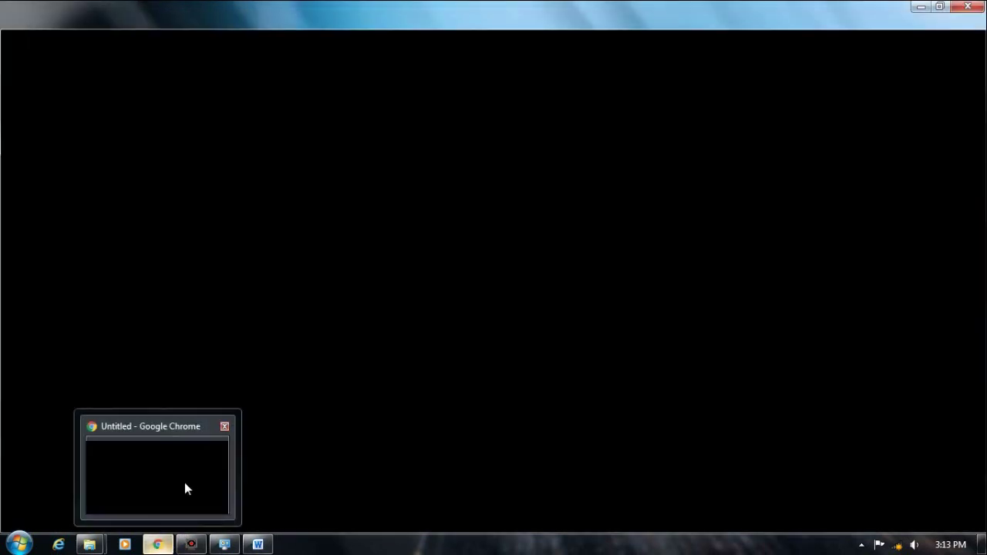
{"action": "left_click", "coordinate": [190, 471]}
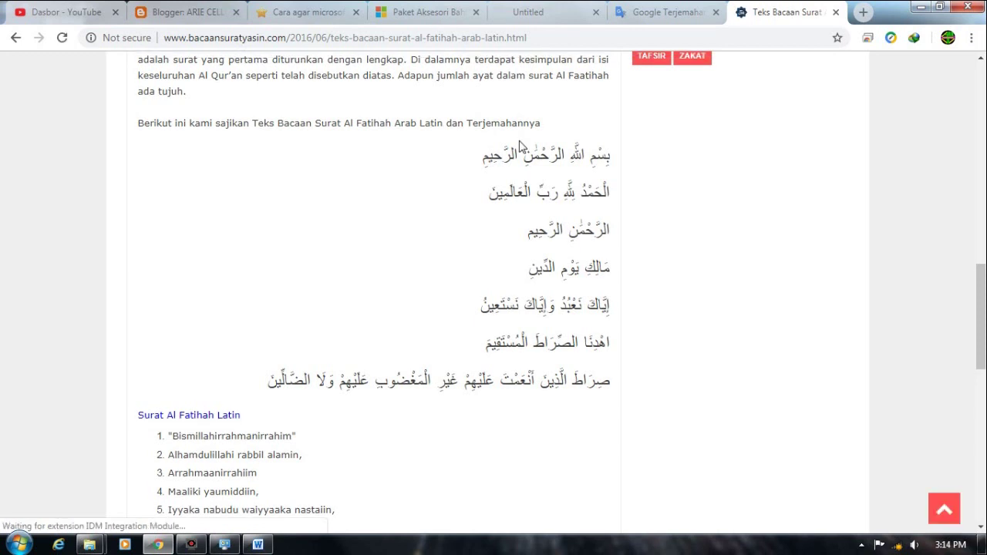
Copy all seven Arabic Al-Fatihah verses from Chrome and return to the blank Word Document1.
{"action": "mouse_move", "coordinate": [554, 139]}
{"action": "left_mouse_down"}
{"action": "mouse_move", "coordinate": [550, 386]}
{"action": "mouse_move", "coordinate": [273, 379]}
{"action": "mouse_move", "coordinate": [260, 399]}
{"action": "mouse_move", "coordinate": [269, 402]}
{"action": "left_mouse_up"}
{"action": "right_click", "coordinate": [296, 384]}
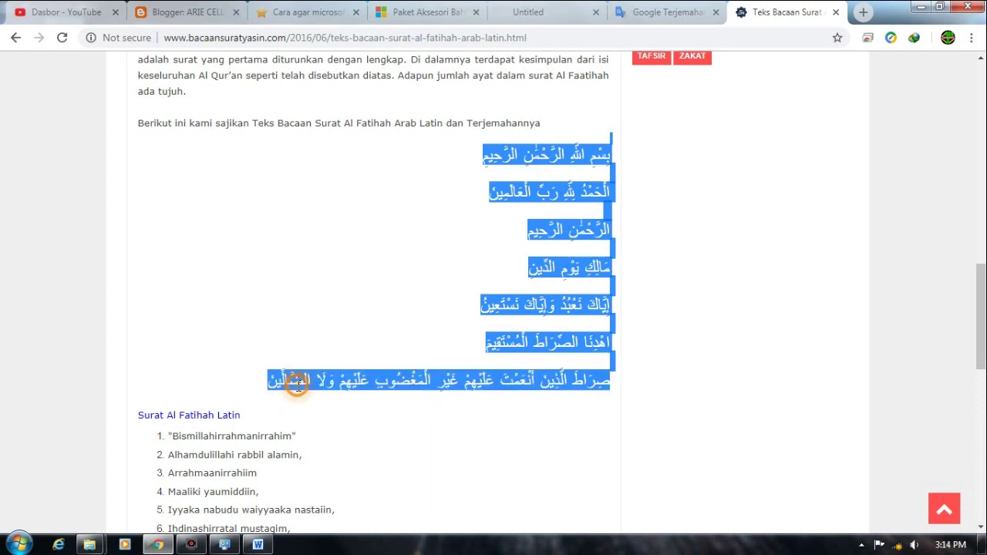
{"action": "left_click", "coordinate": [312, 400]}
{"action": "left_click", "coordinate": [257, 545]}
{"action": "left_click", "coordinate": [411, 285]}
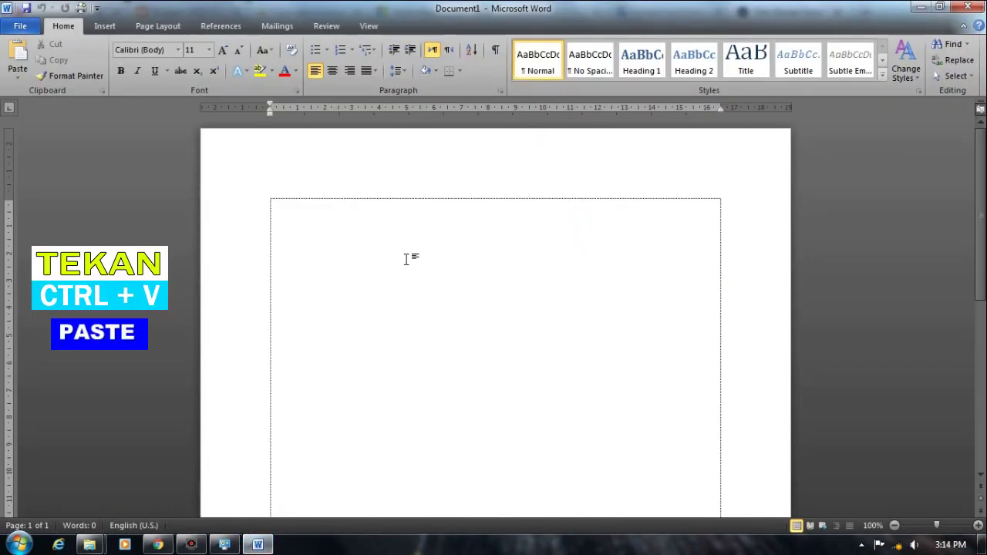
Paste the Arabic verses into Word, check the font of the first and third verses, then minimize Word.
{"action": "key", "text": "ctrl+v"}
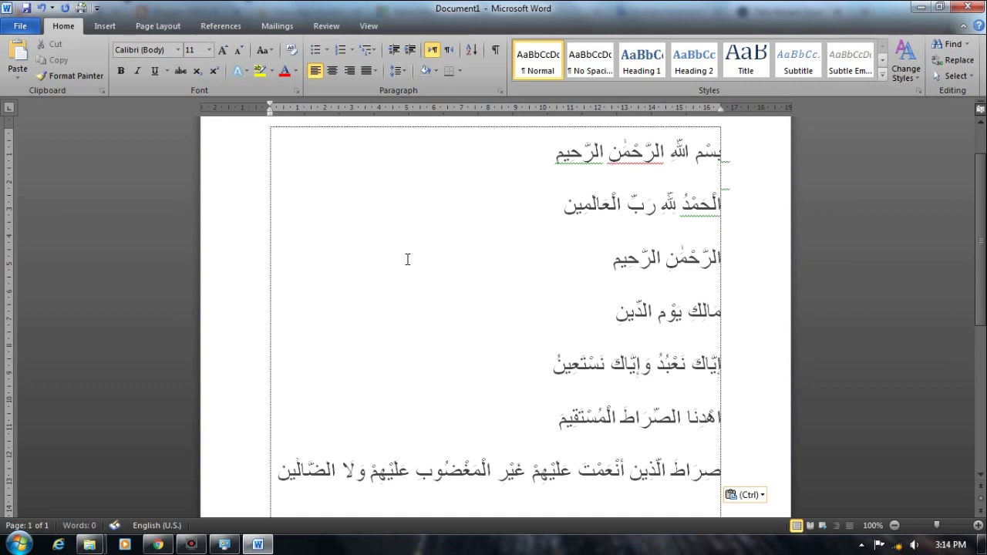
{"action": "left_click", "coordinate": [648, 155]}
{"action": "left_click", "coordinate": [684, 174]}
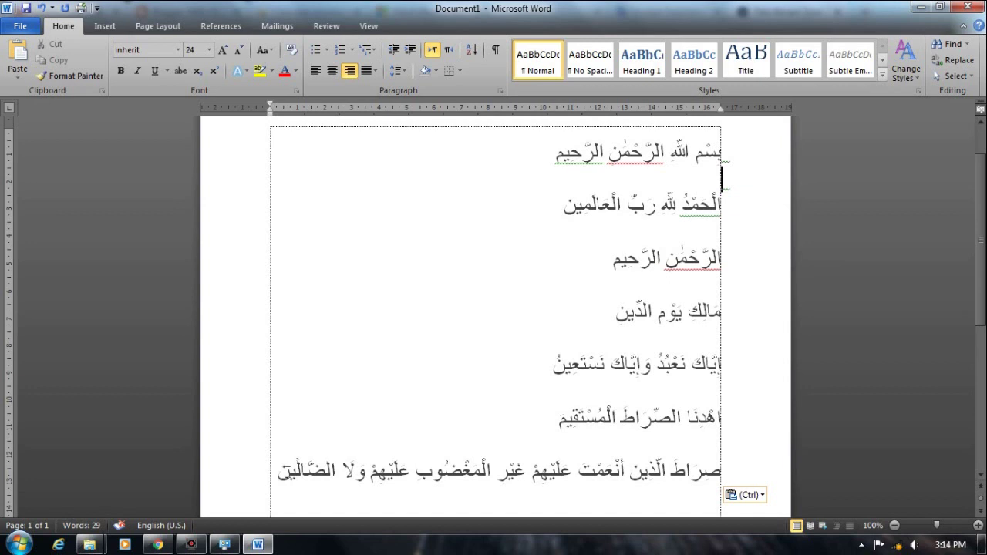
{"action": "mouse_move", "coordinate": [980, 247]}
{"action": "left_mouse_down"}
{"action": "mouse_move", "coordinate": [980, 309]}
{"action": "mouse_move", "coordinate": [979, 273]}
{"action": "left_mouse_up"}
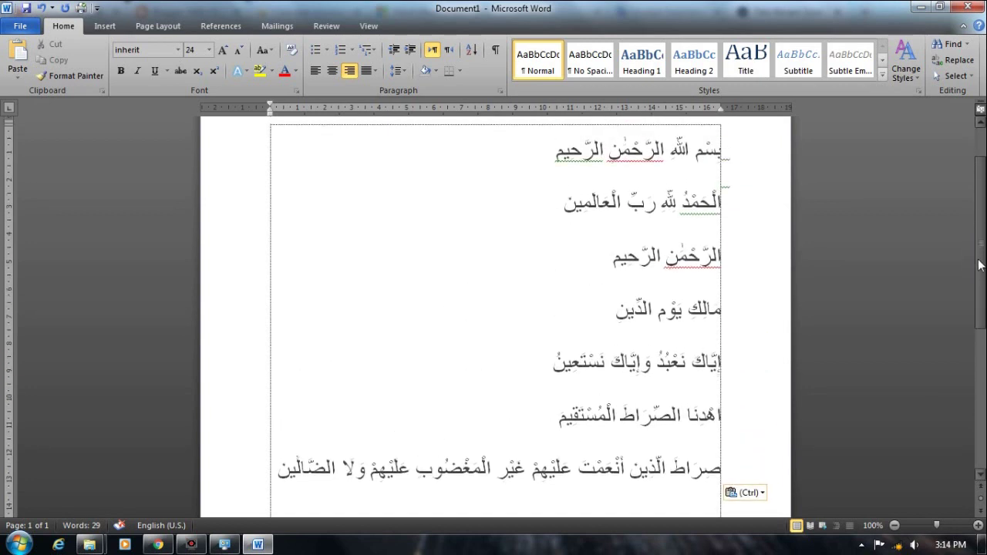
{"action": "left_click", "coordinate": [579, 269]}
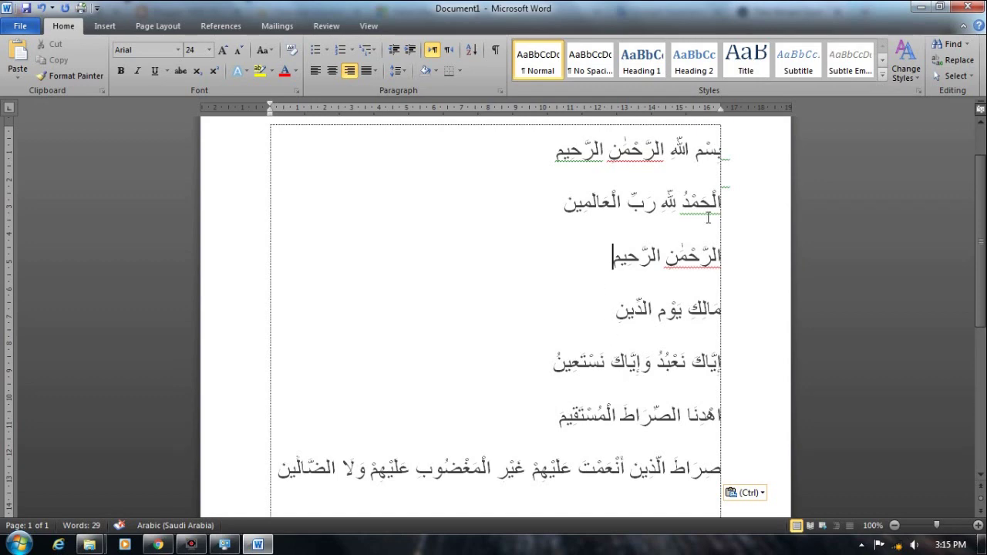
{"action": "left_click", "coordinate": [919, 8]}
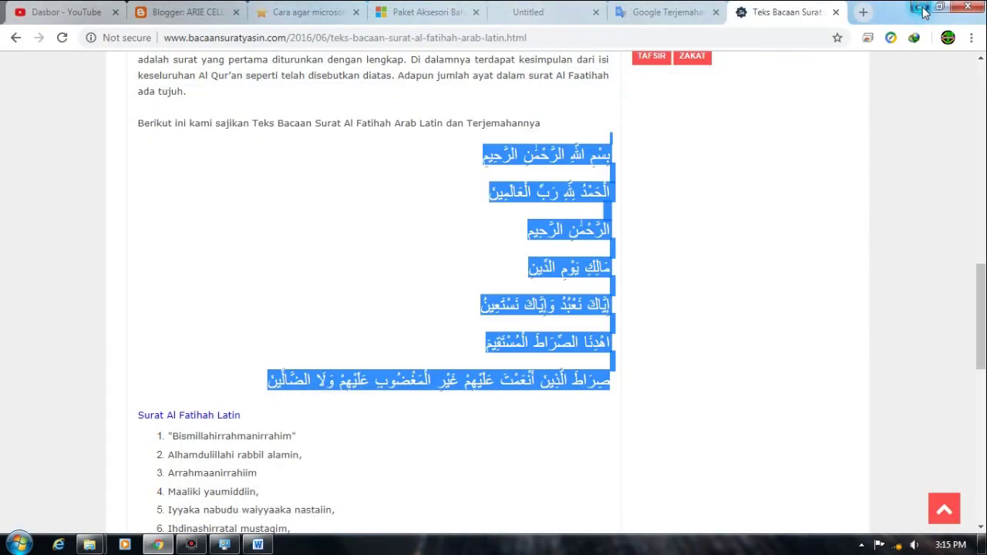
Minimize the Chrome window to reveal the desktop.
{"action": "left_click", "coordinate": [922, 8]}
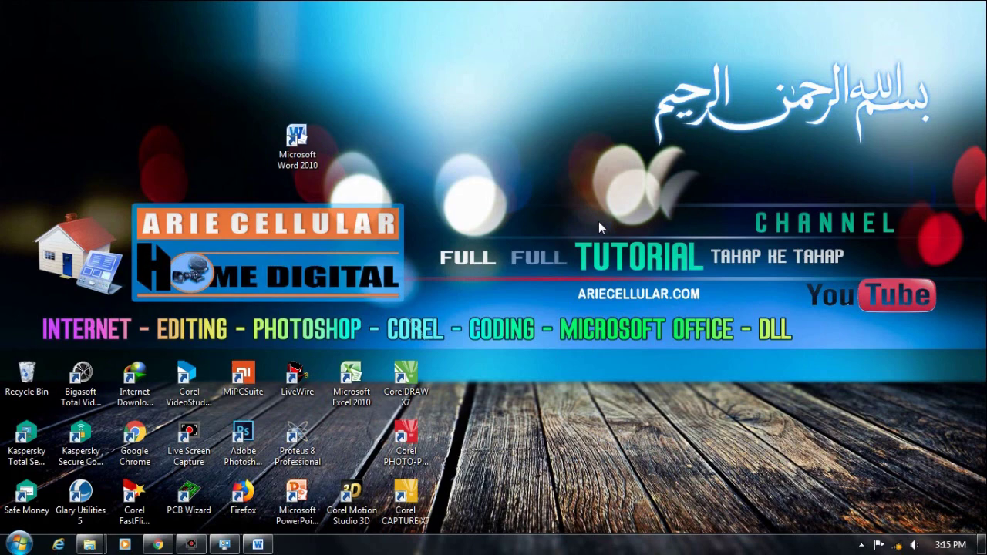